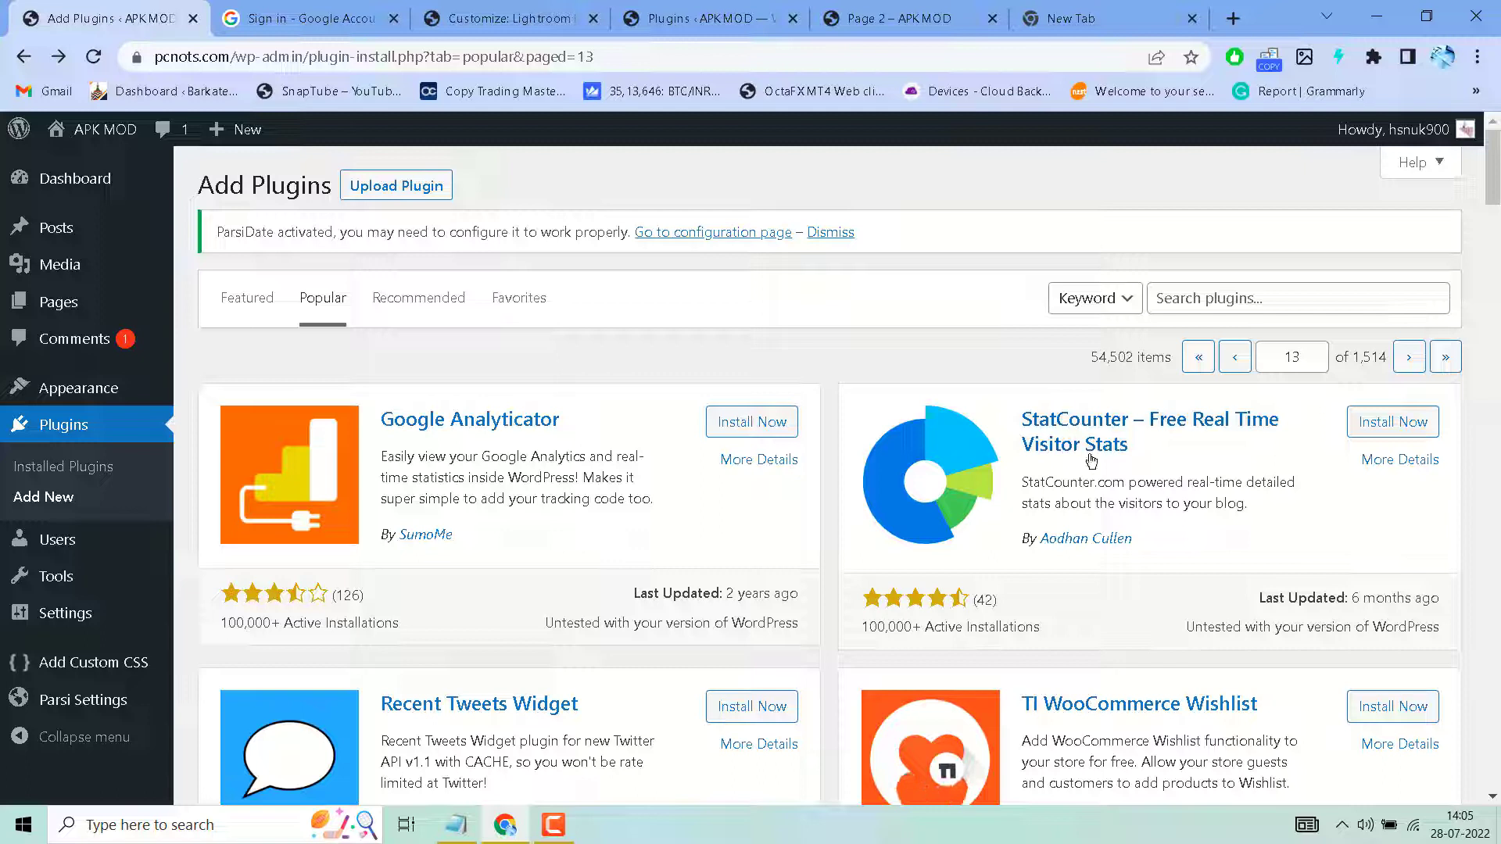
# Install and activate StatCounter – Free Real Time Visitor Stats from the Popular plugins list.
pyautogui.click(1403, 425)
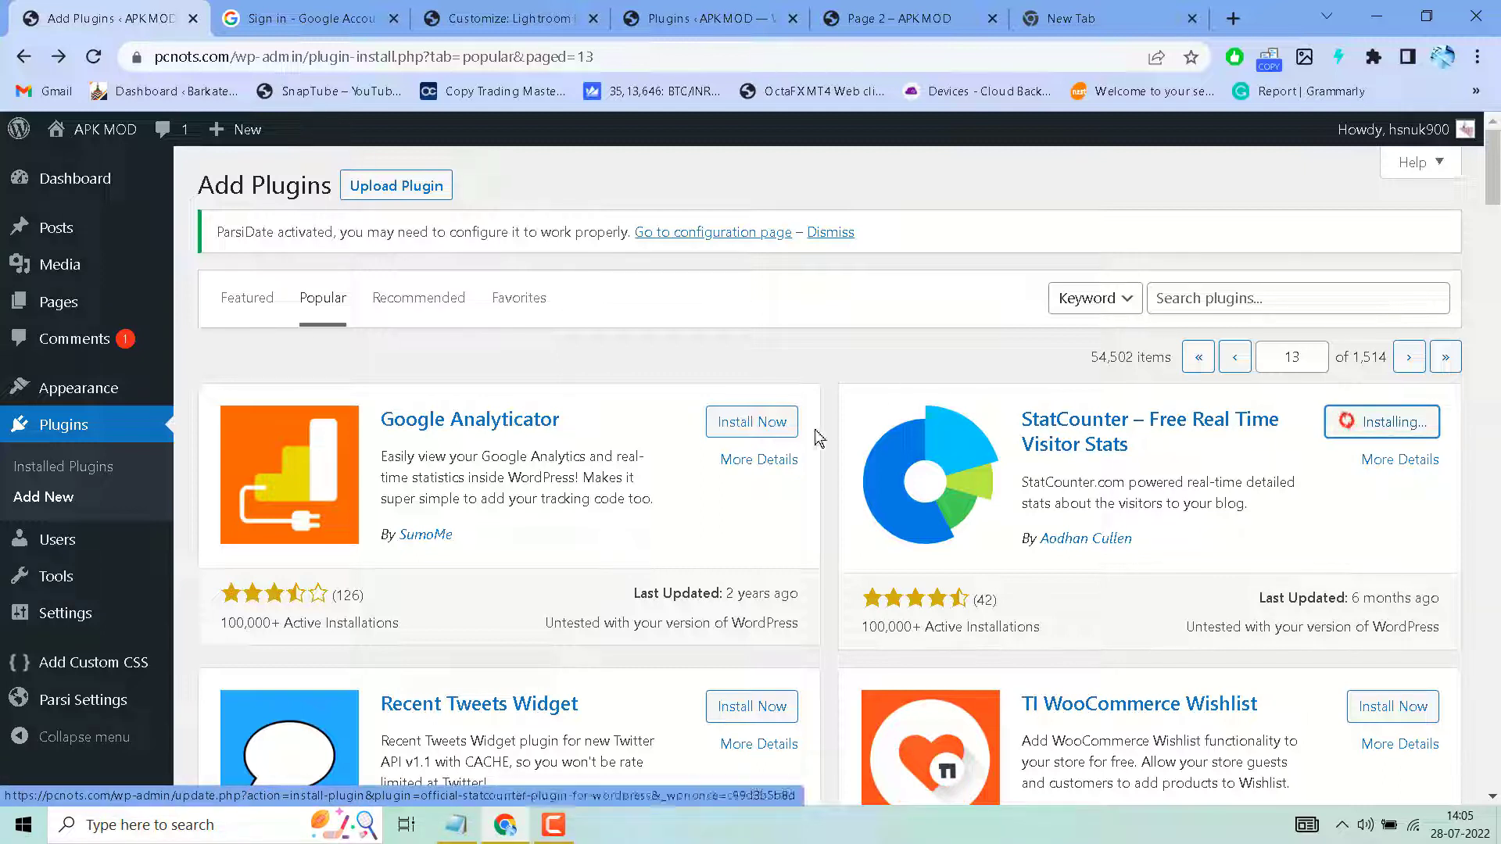
pyautogui.click(1400, 423)
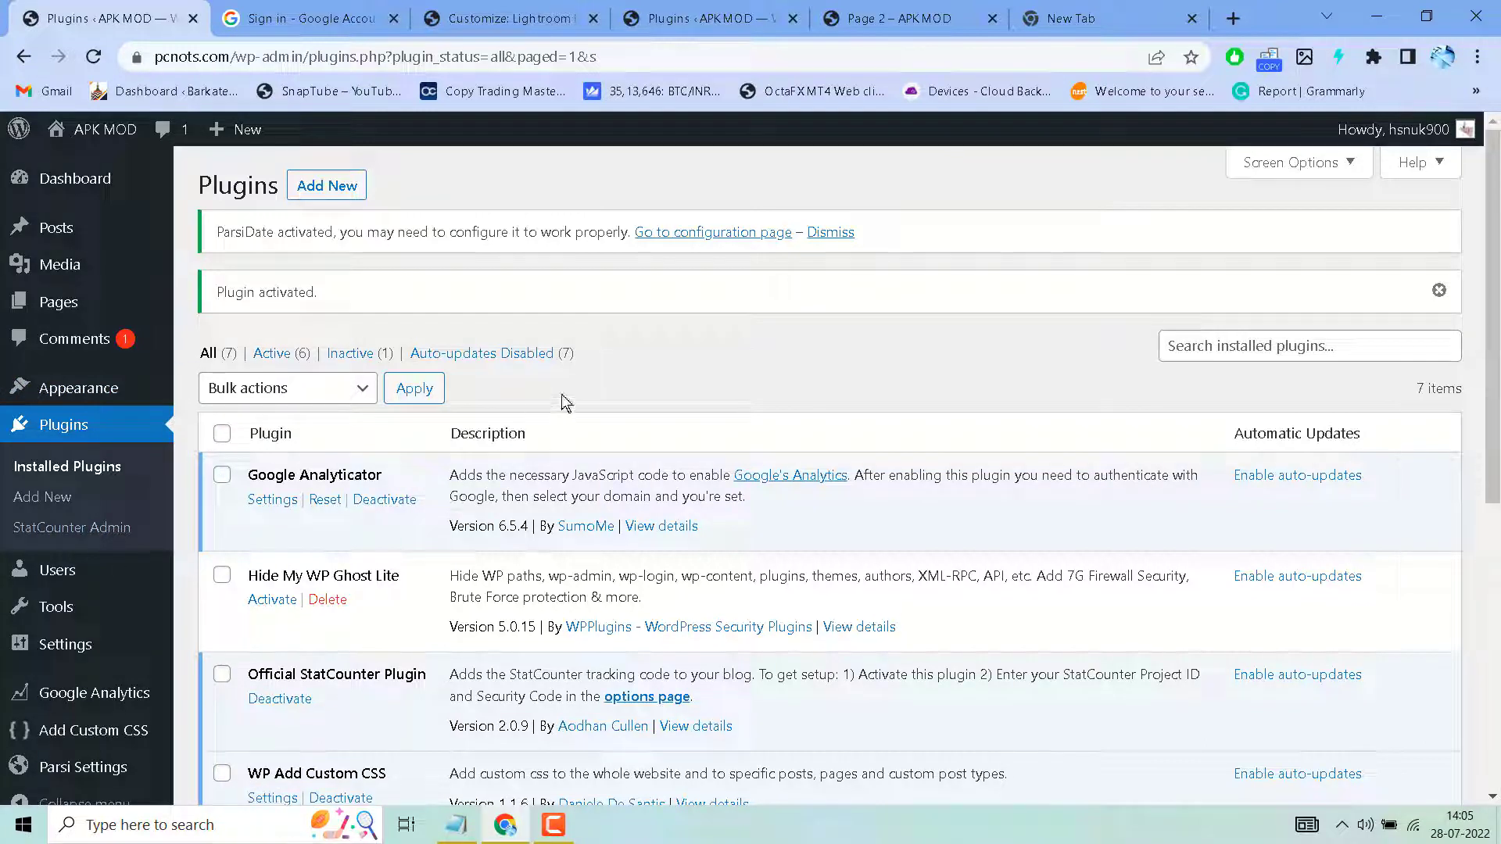
# Open the StatCounter Admin options page and follow its Sign Up link to StatCounter.
pyautogui.click(89, 540)
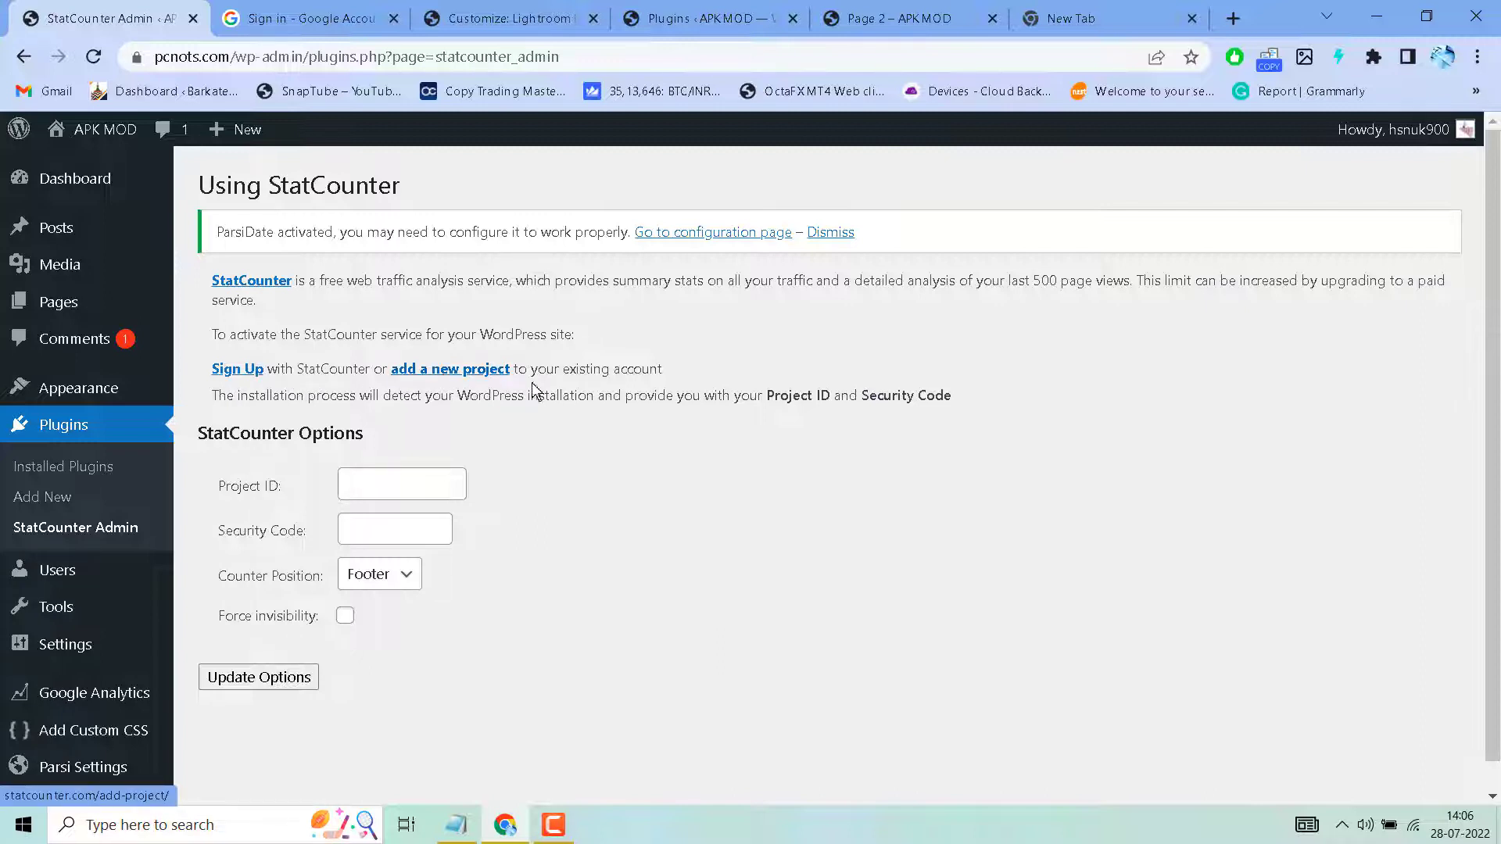
pyautogui.click(249, 370)
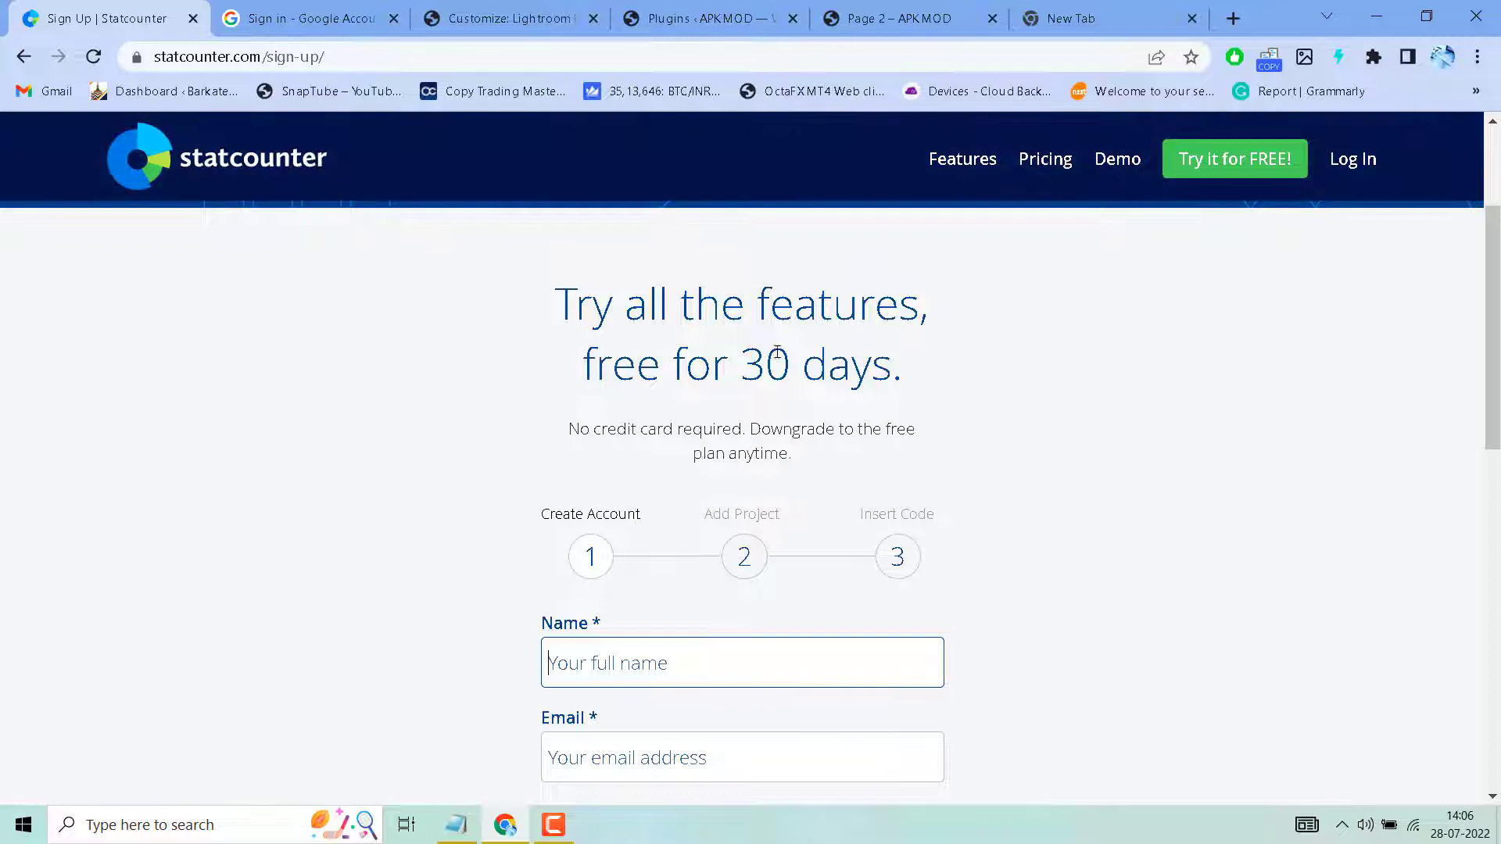
# Complete the StatCounter sign-up form with name, email, username and password, and create the account.
pyautogui.scroll(-3, 547, 368)
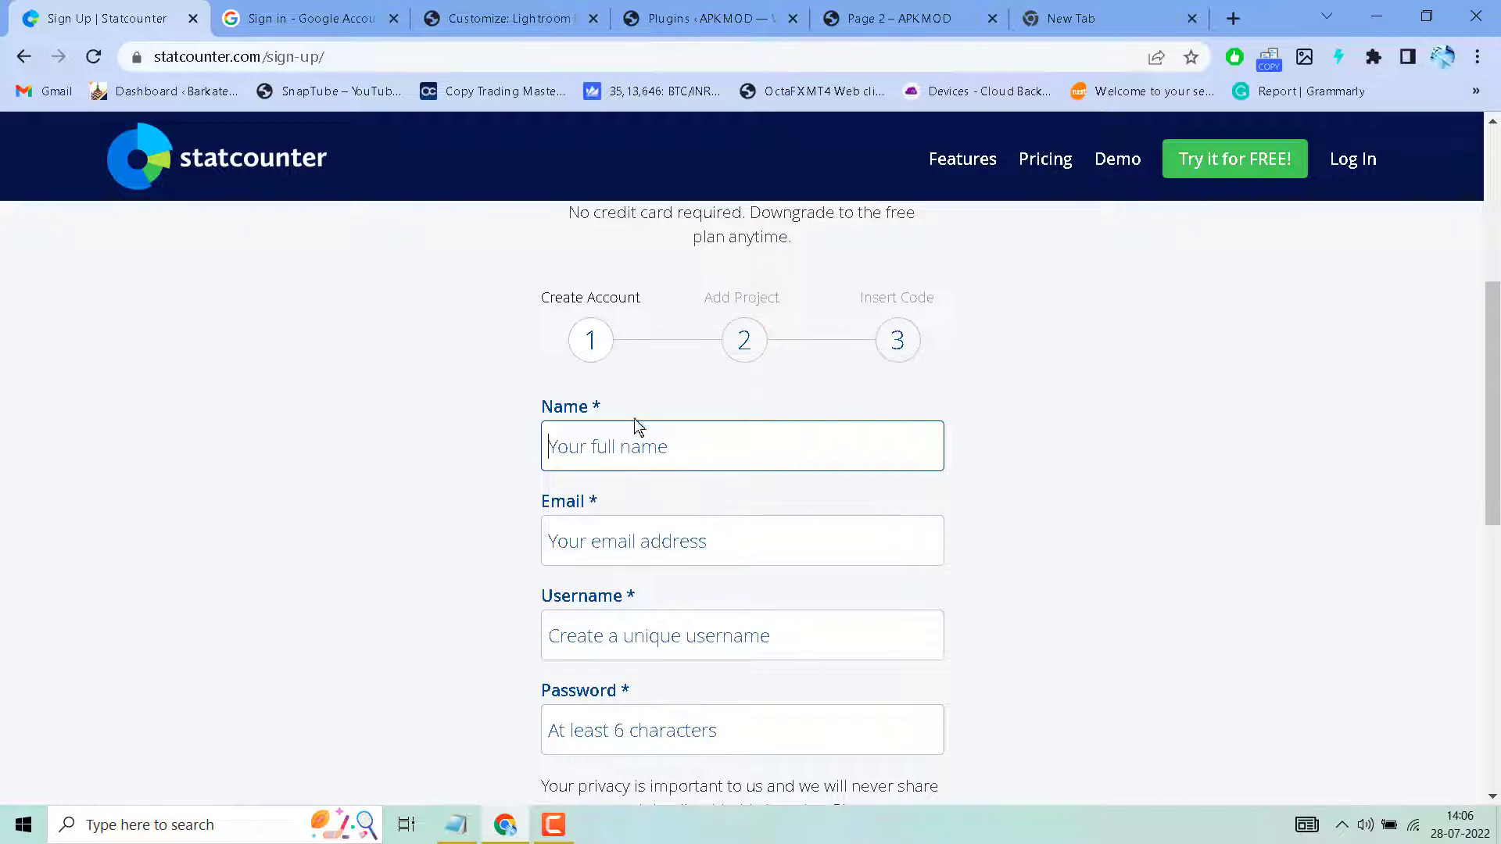
pyautogui.scroll(-3, 522, 426)
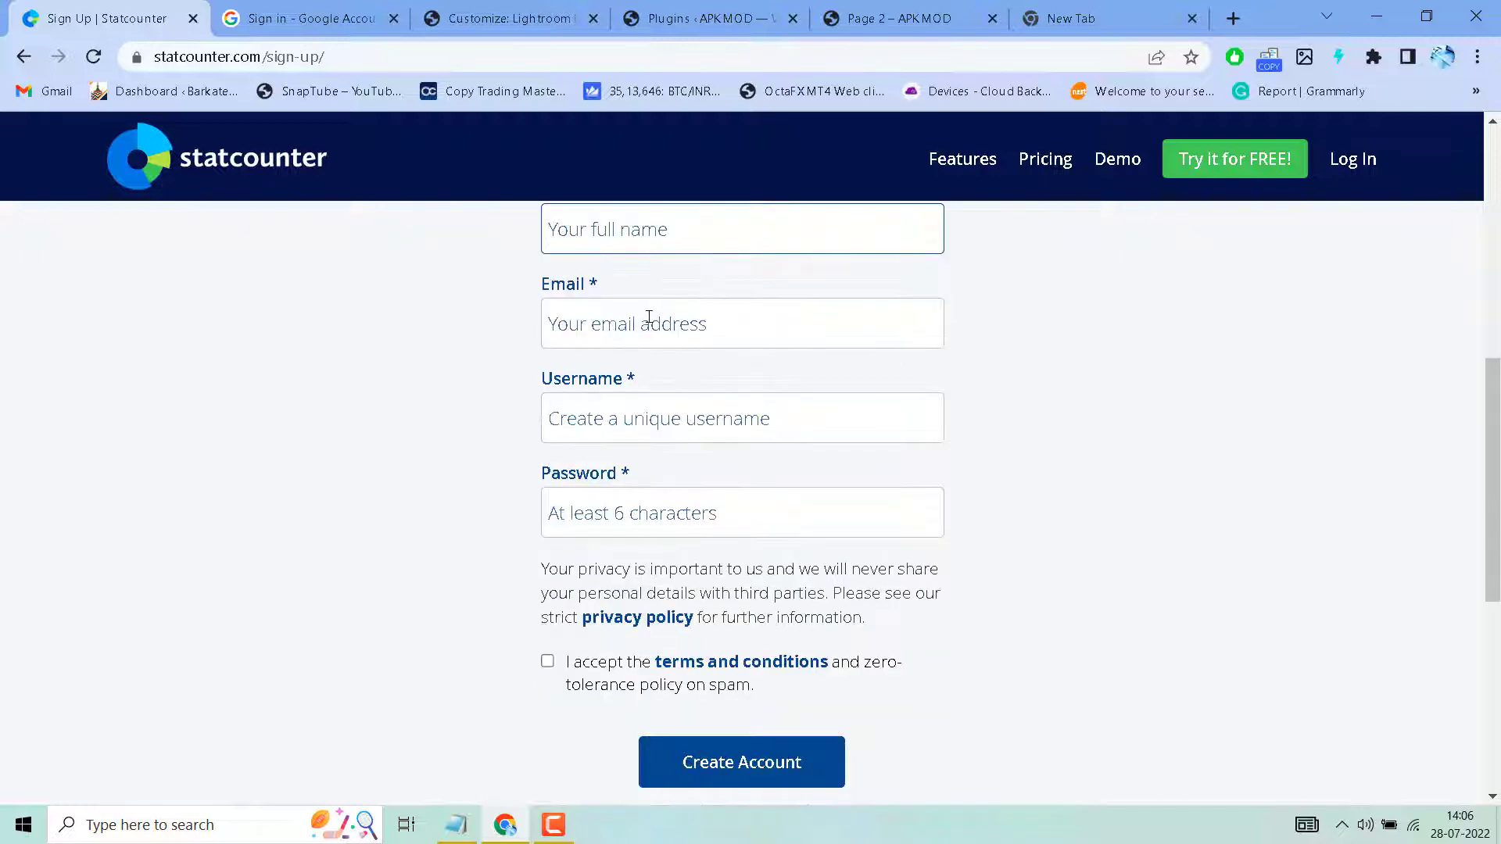
pyautogui.scroll(6, 503, 412)
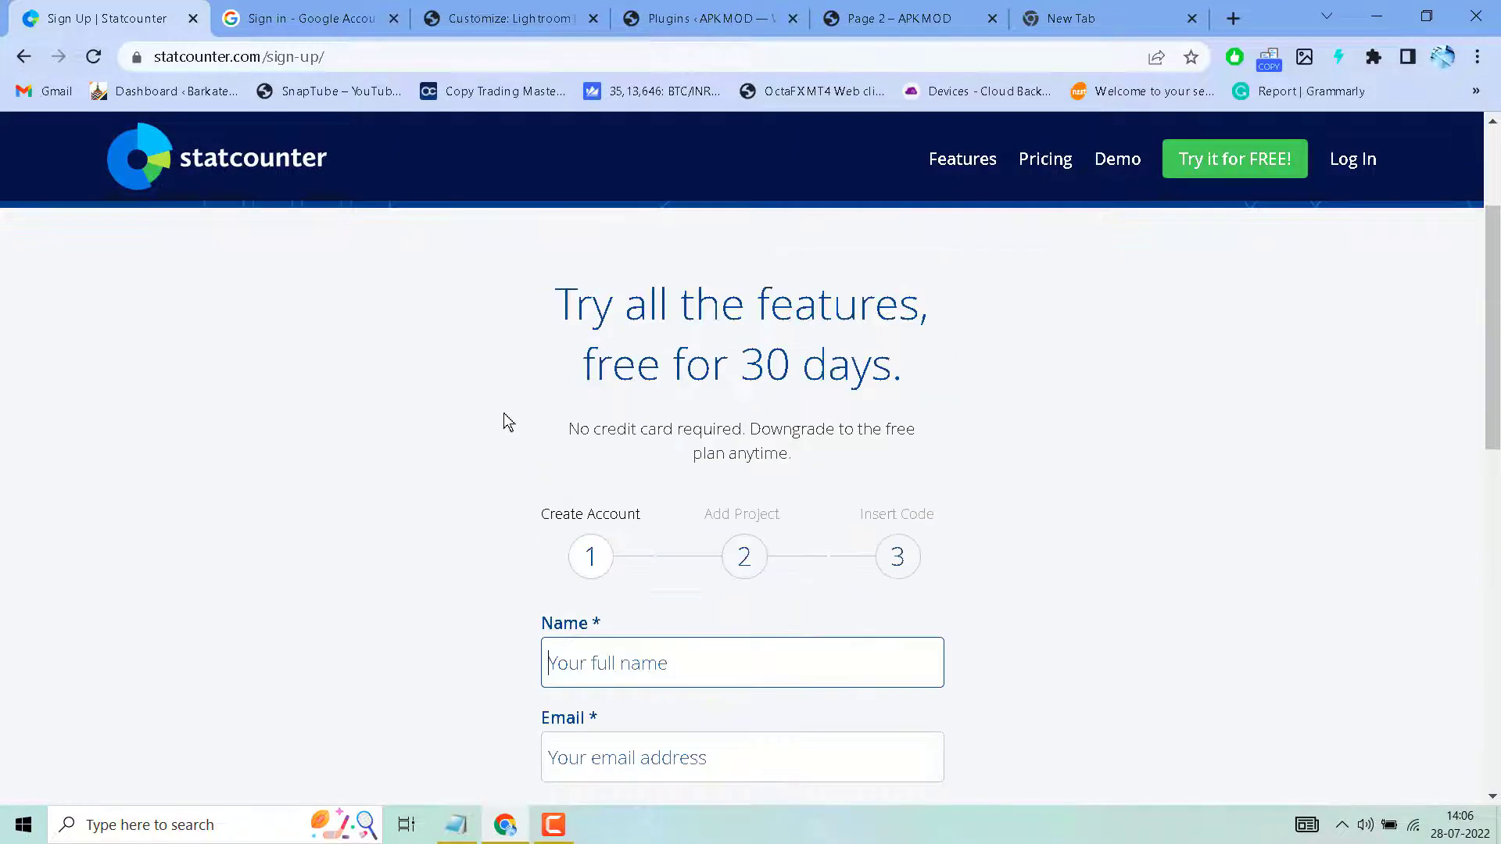
pyautogui.scroll(-3, 547, 438)
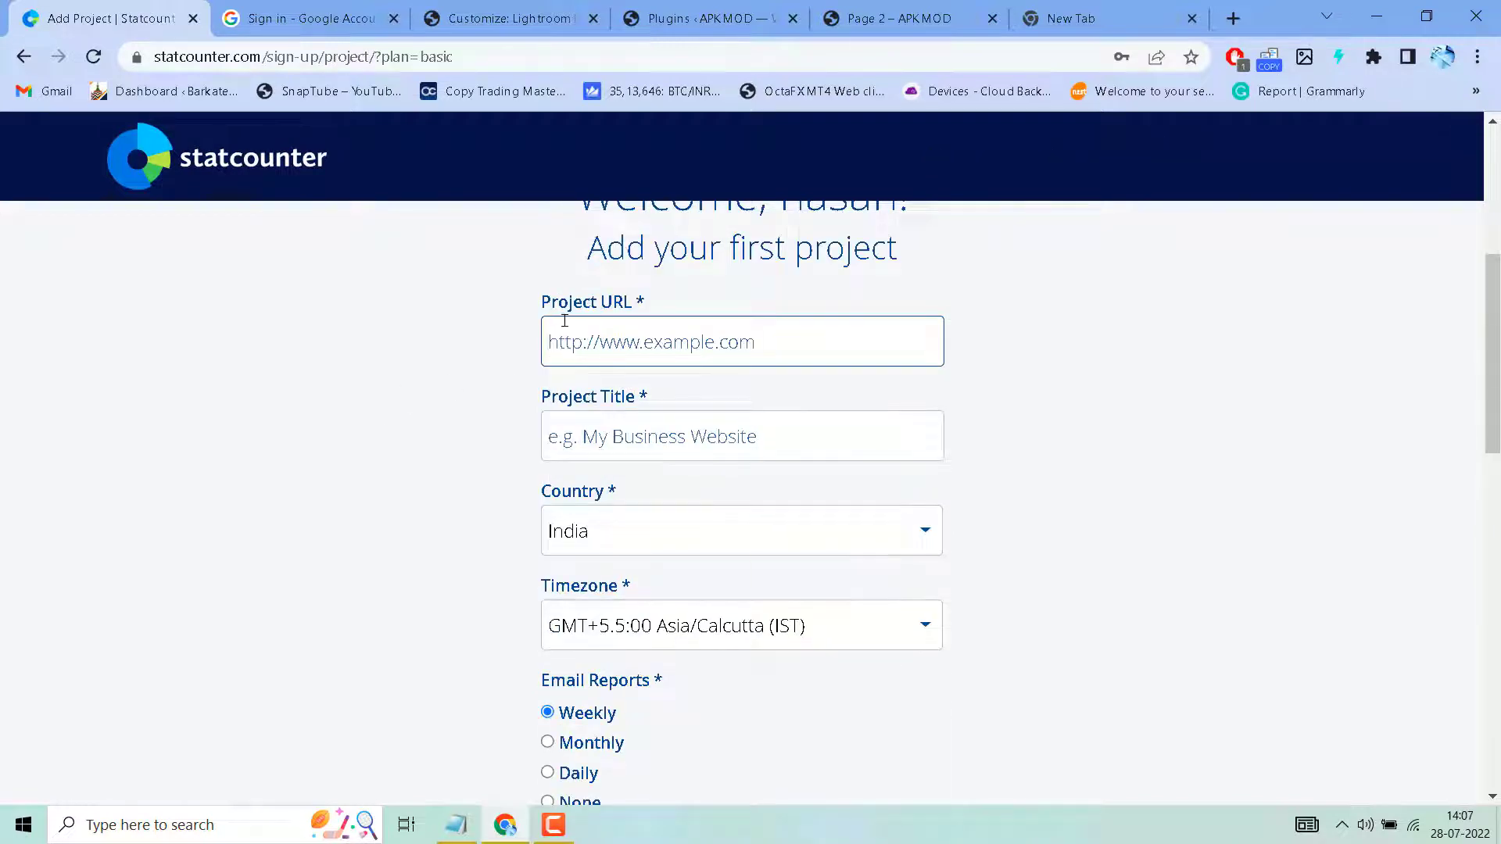
pyautogui.click(962, 9)
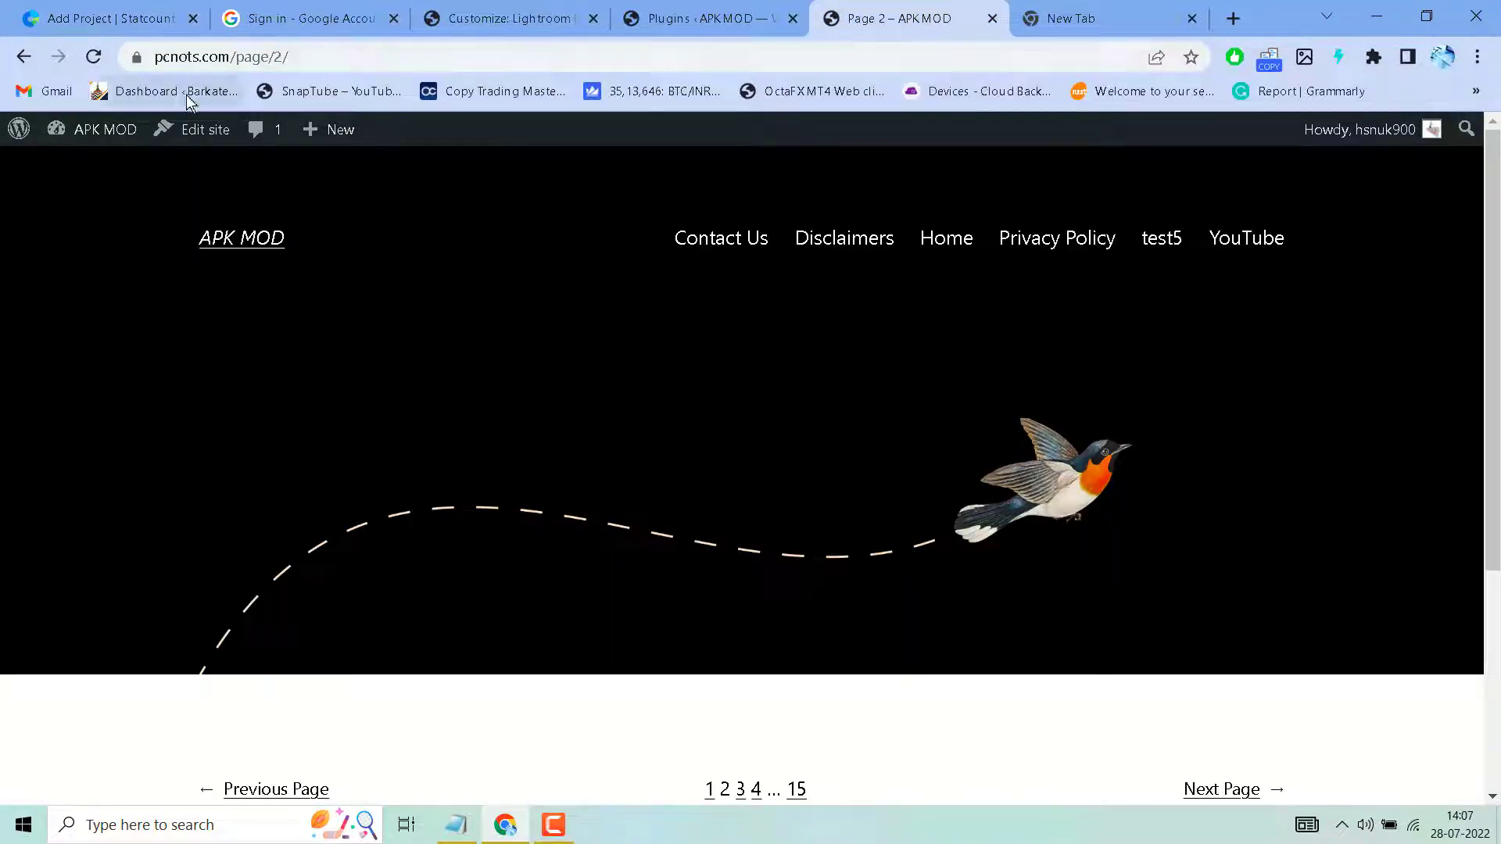
pyautogui.click(234, 239)
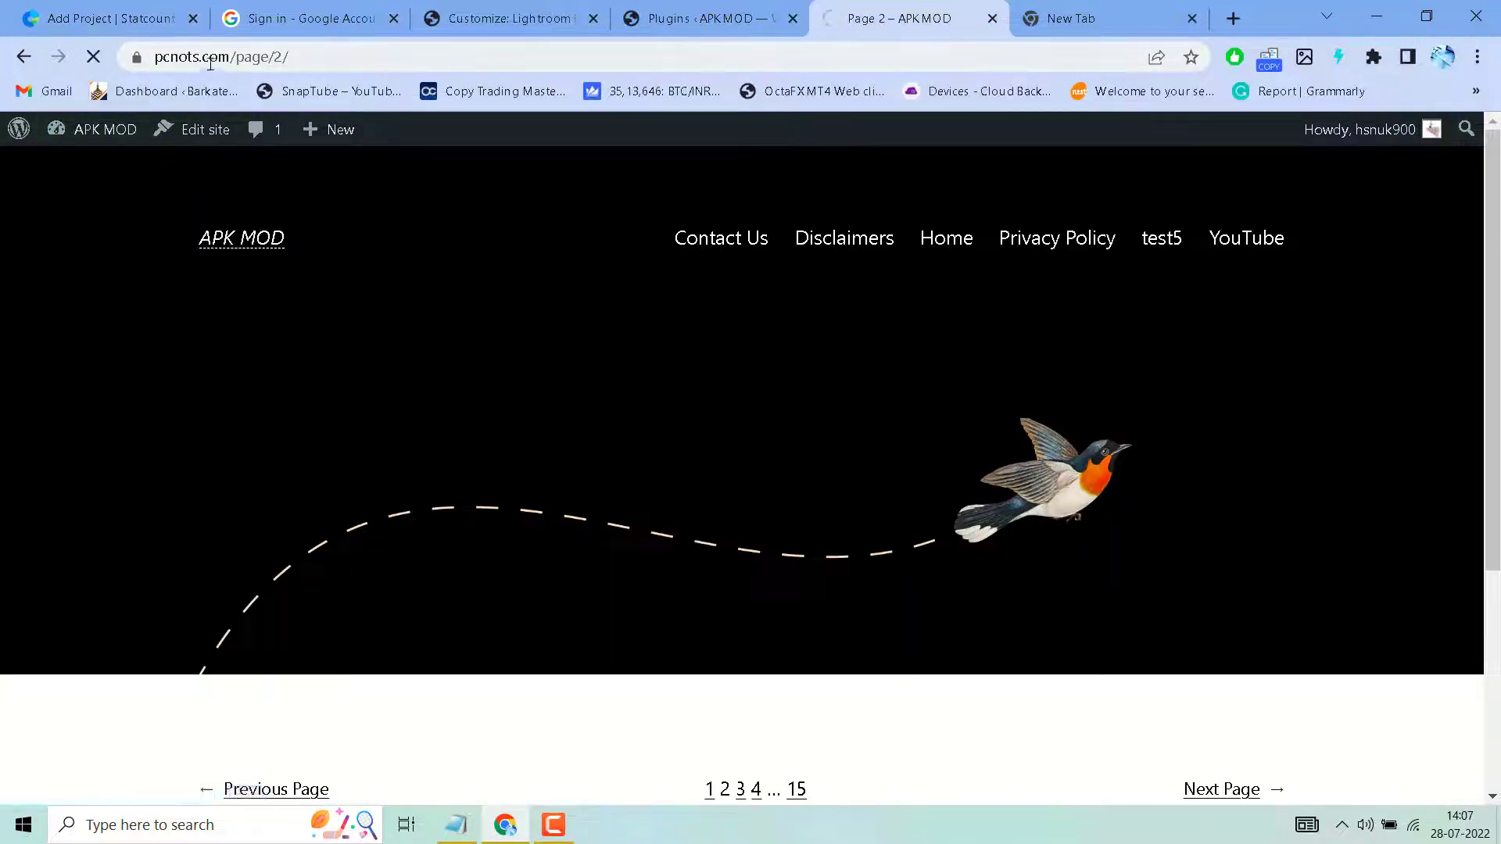
pyautogui.click(207, 59)
pyautogui.rightClick(203, 60)
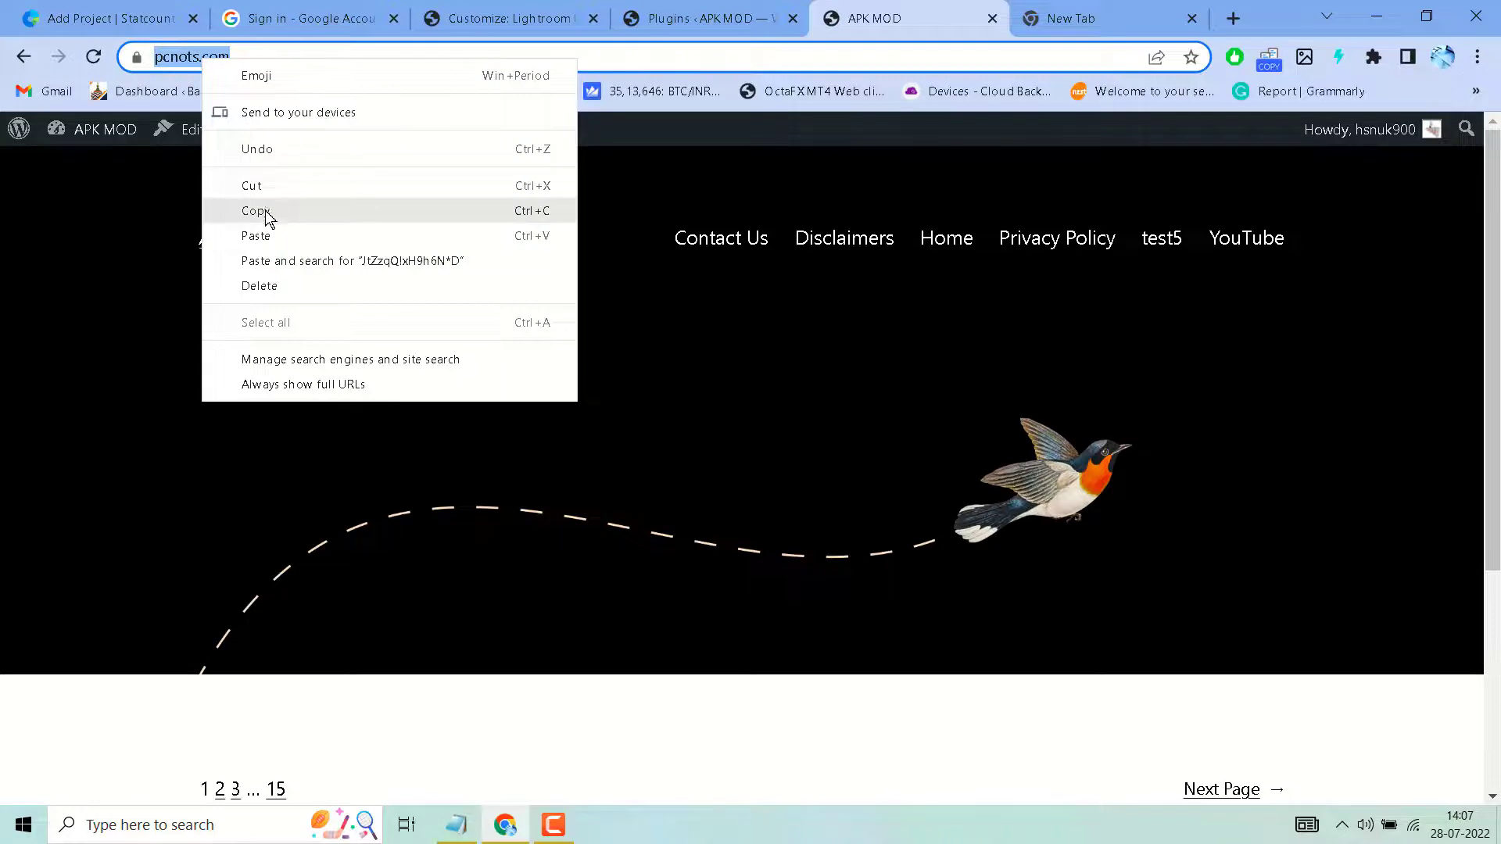
pyautogui.click(265, 206)
pyautogui.click(127, 11)
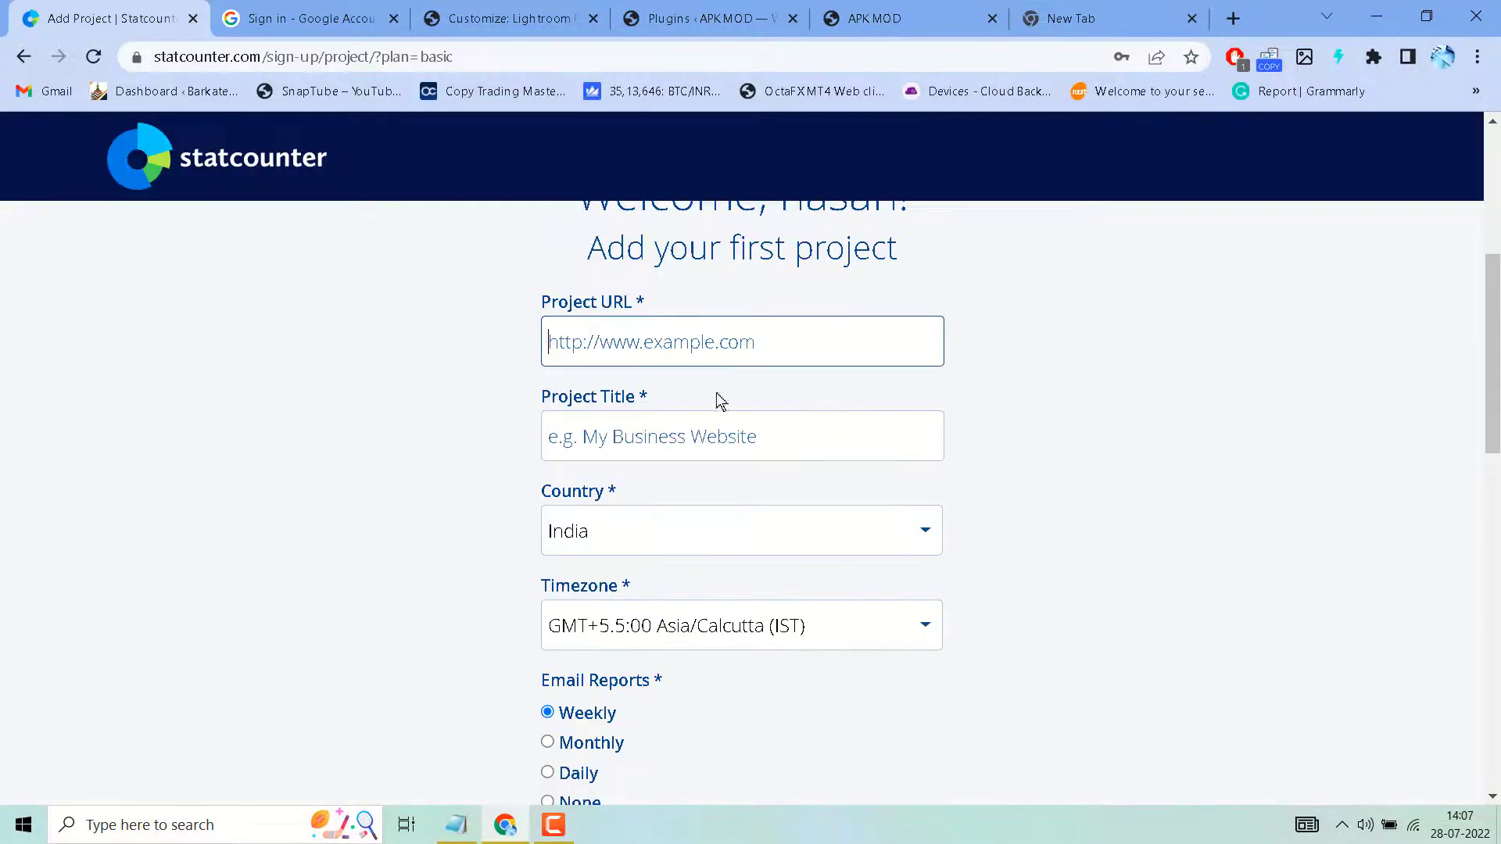
pyautogui.rightClick(629, 344)
pyautogui.click(680, 507)
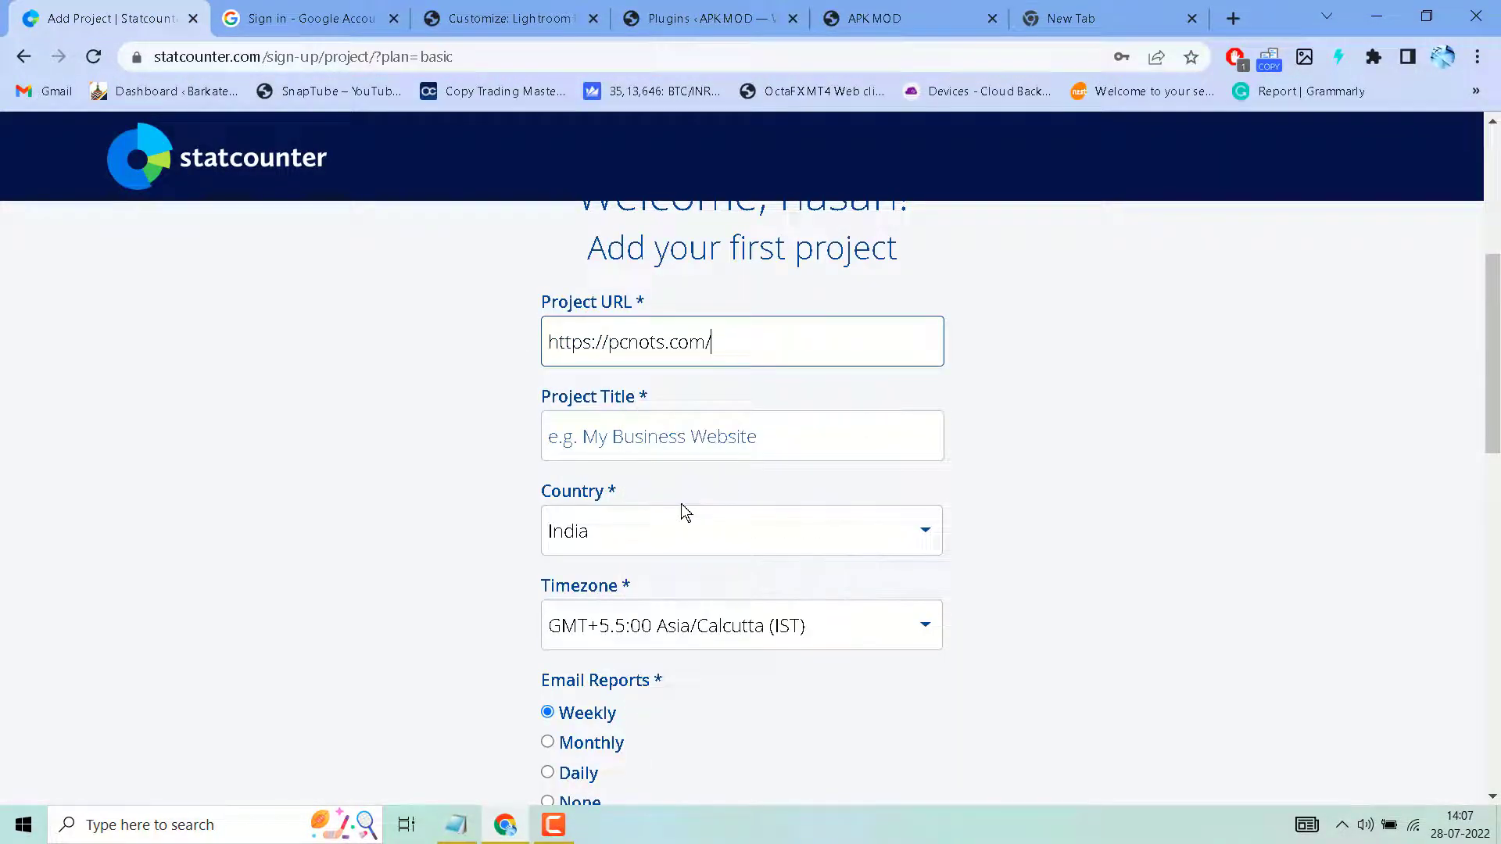
pyautogui.click(600, 429)
pyautogui.write('pc')
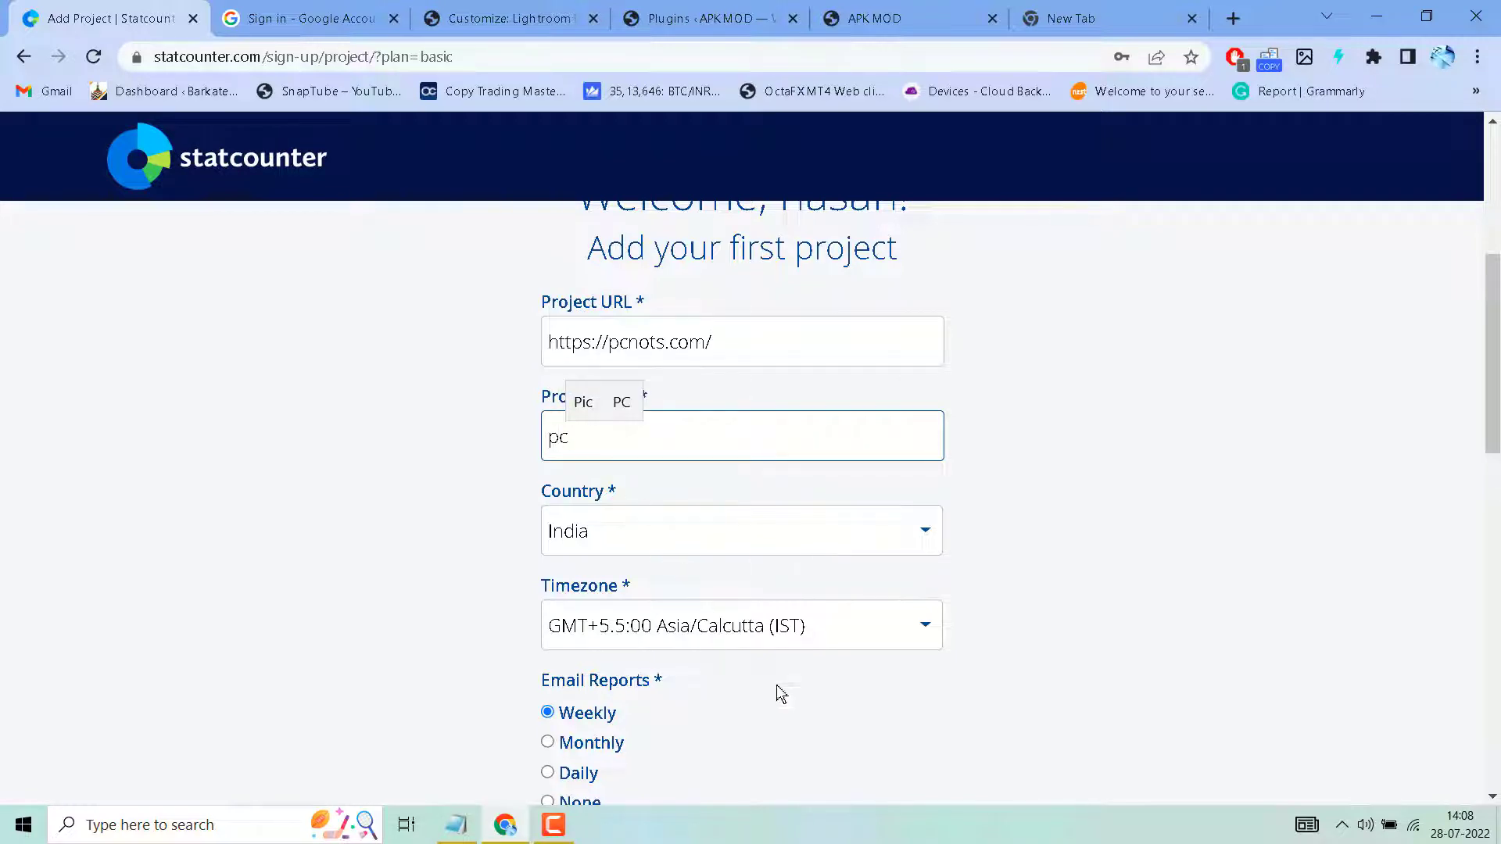
pyautogui.scroll(-3, 923, 674)
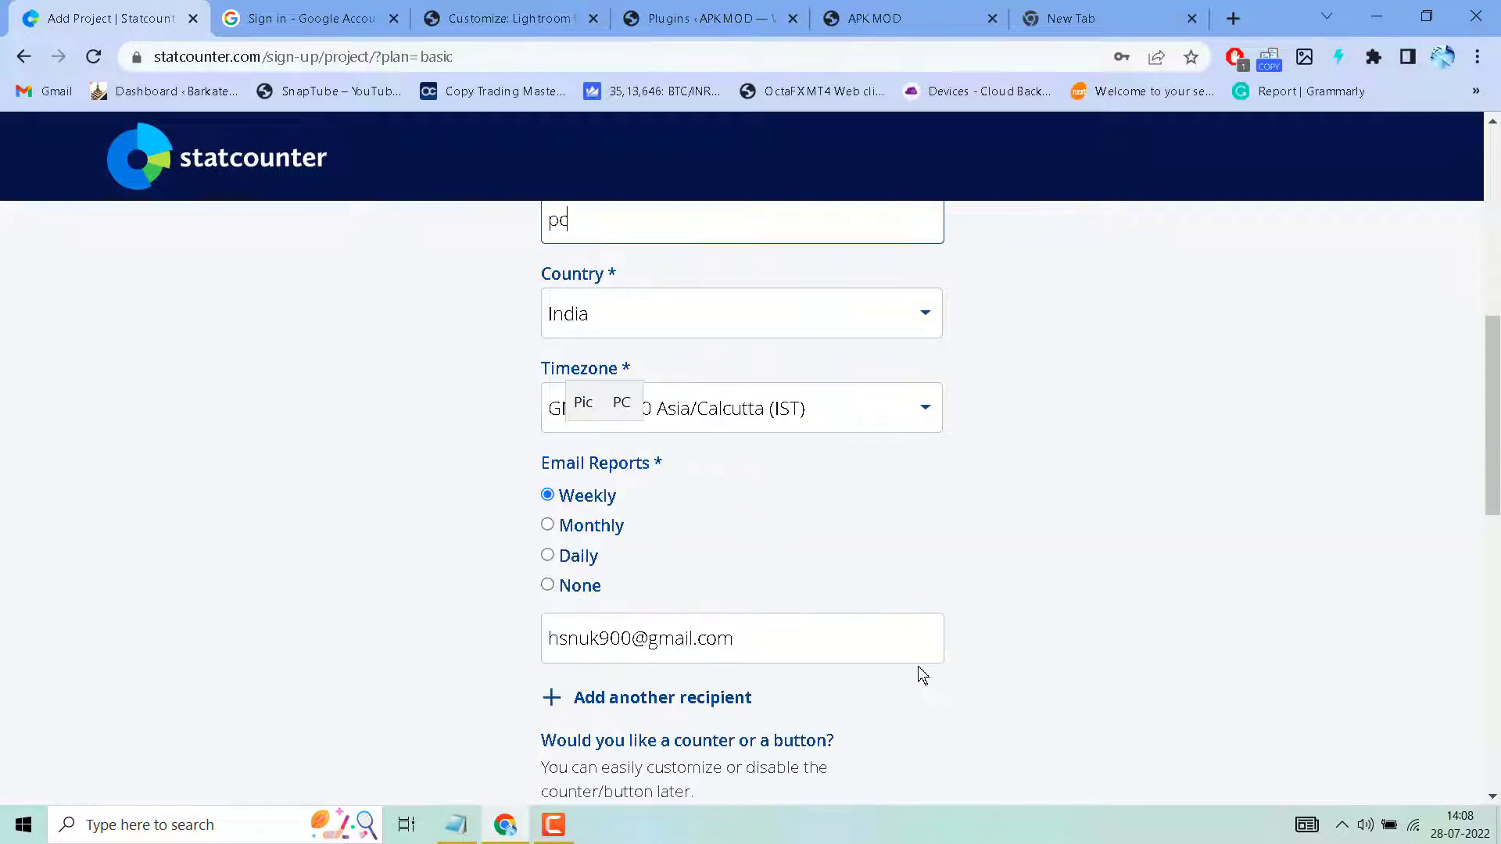
pyautogui.scroll(-9, 962, 551)
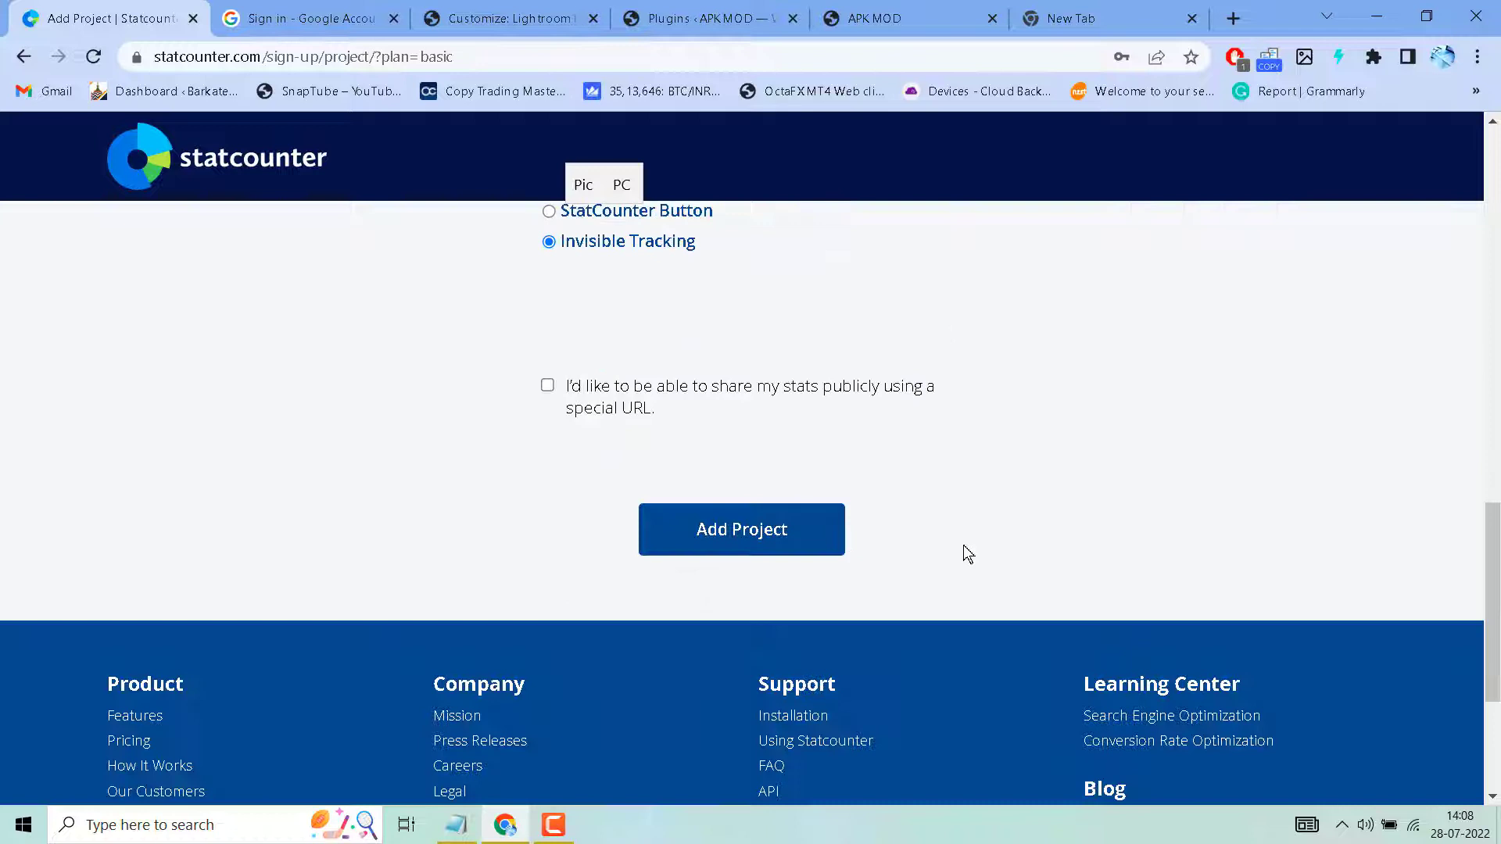
pyautogui.click(698, 537)
pyautogui.click(714, 536)
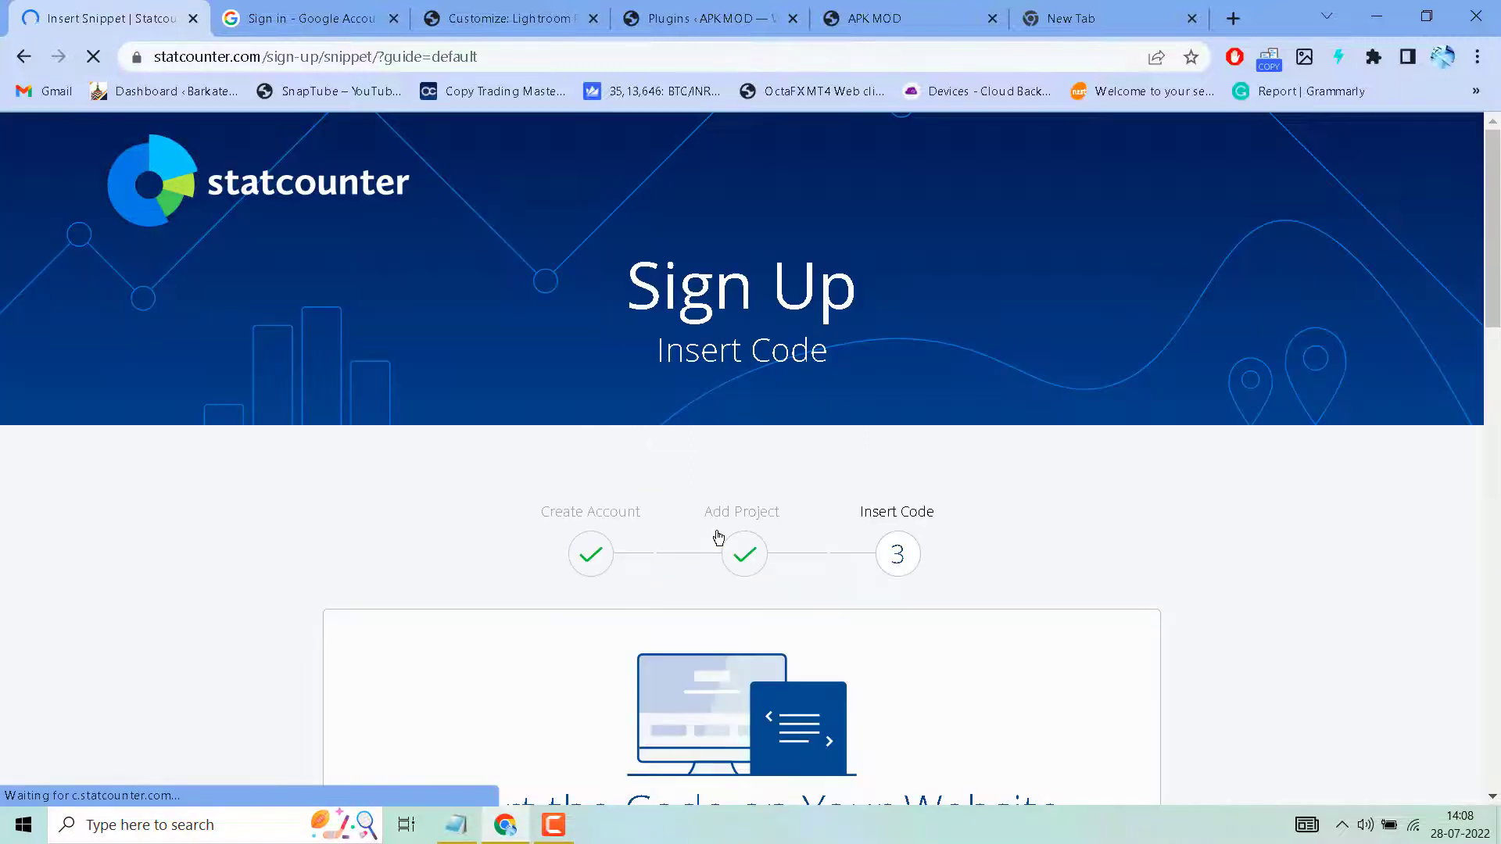
pyautogui.scroll(-3, 329, 454)
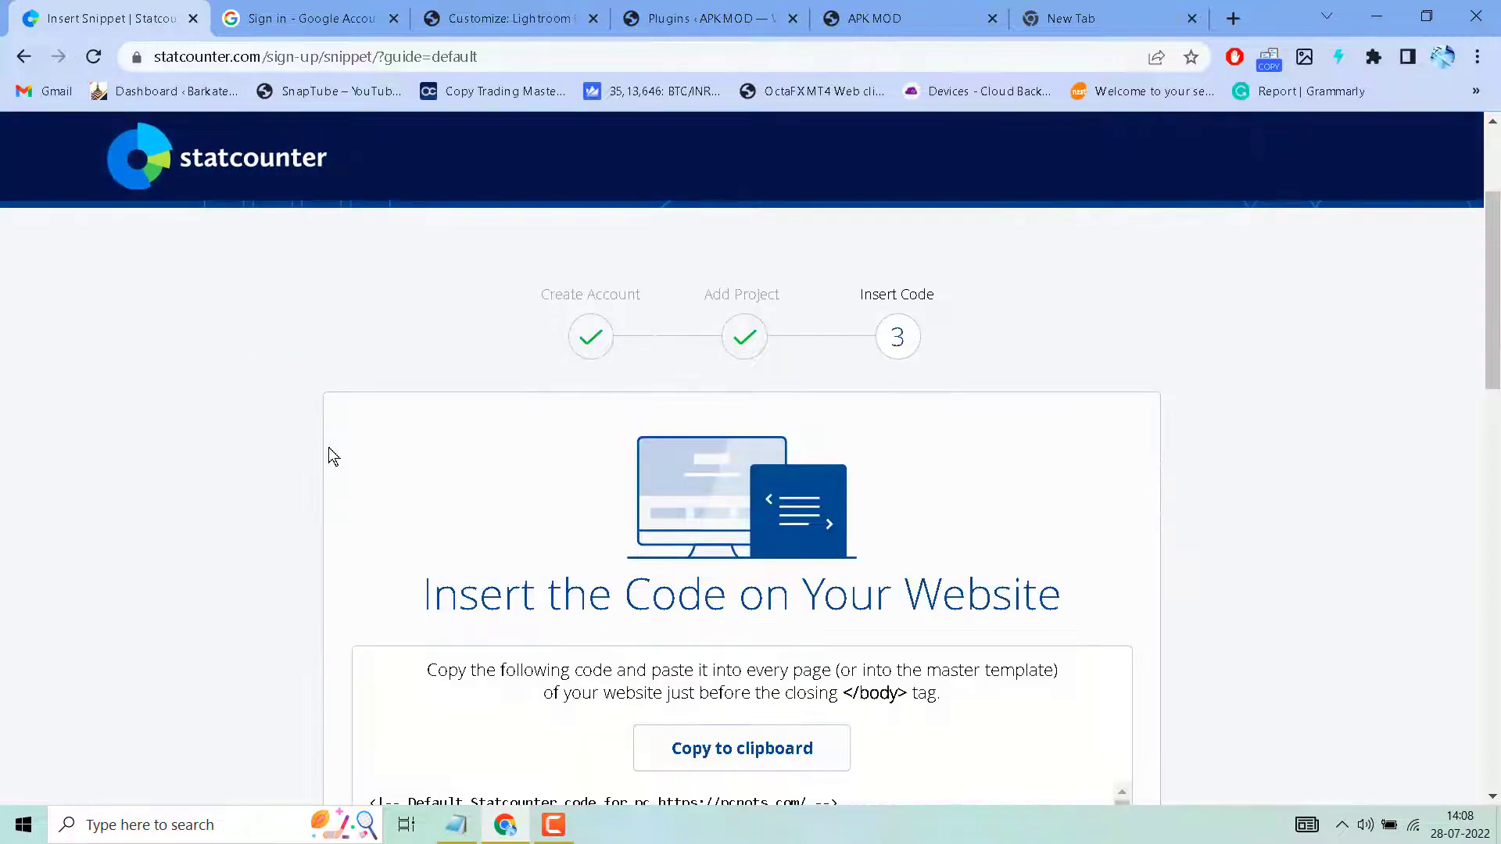
pyautogui.scroll(-5, 464, 571)
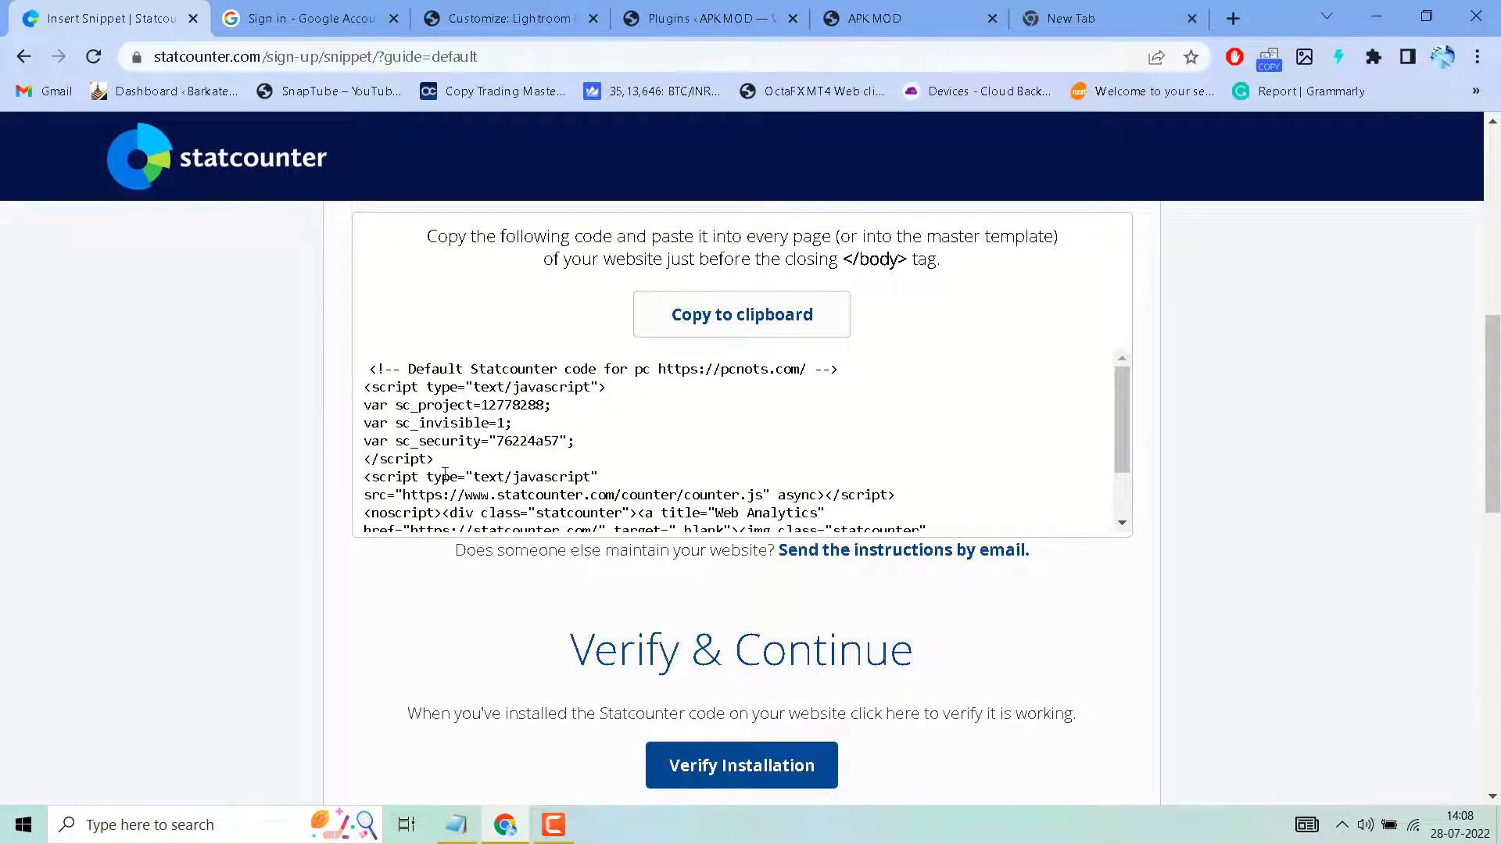
pyautogui.scroll(3, 445, 474)
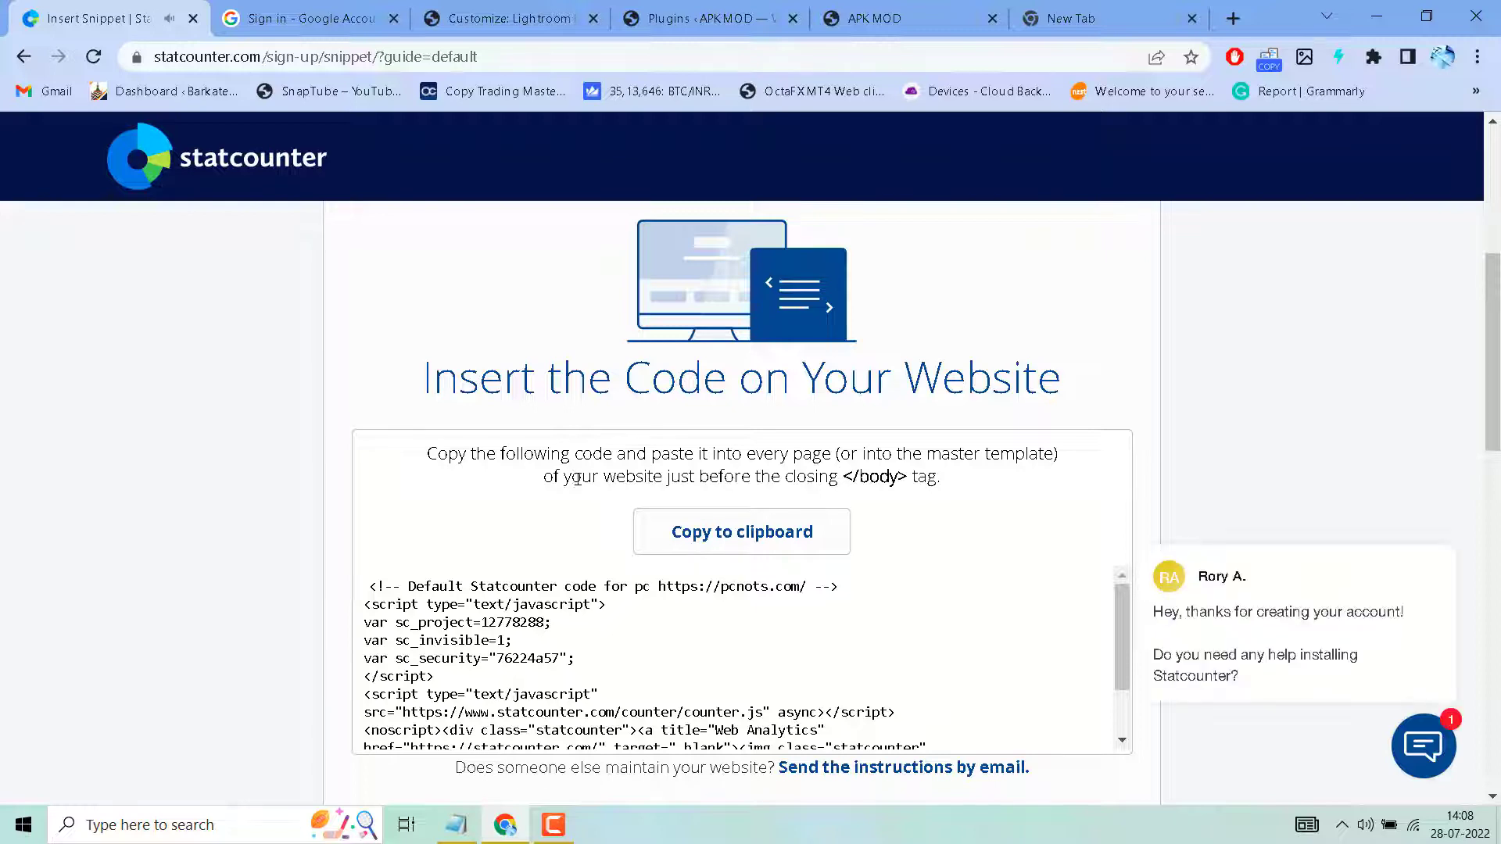
pyautogui.click(749, 536)
pyautogui.scroll(-2, 553, 604)
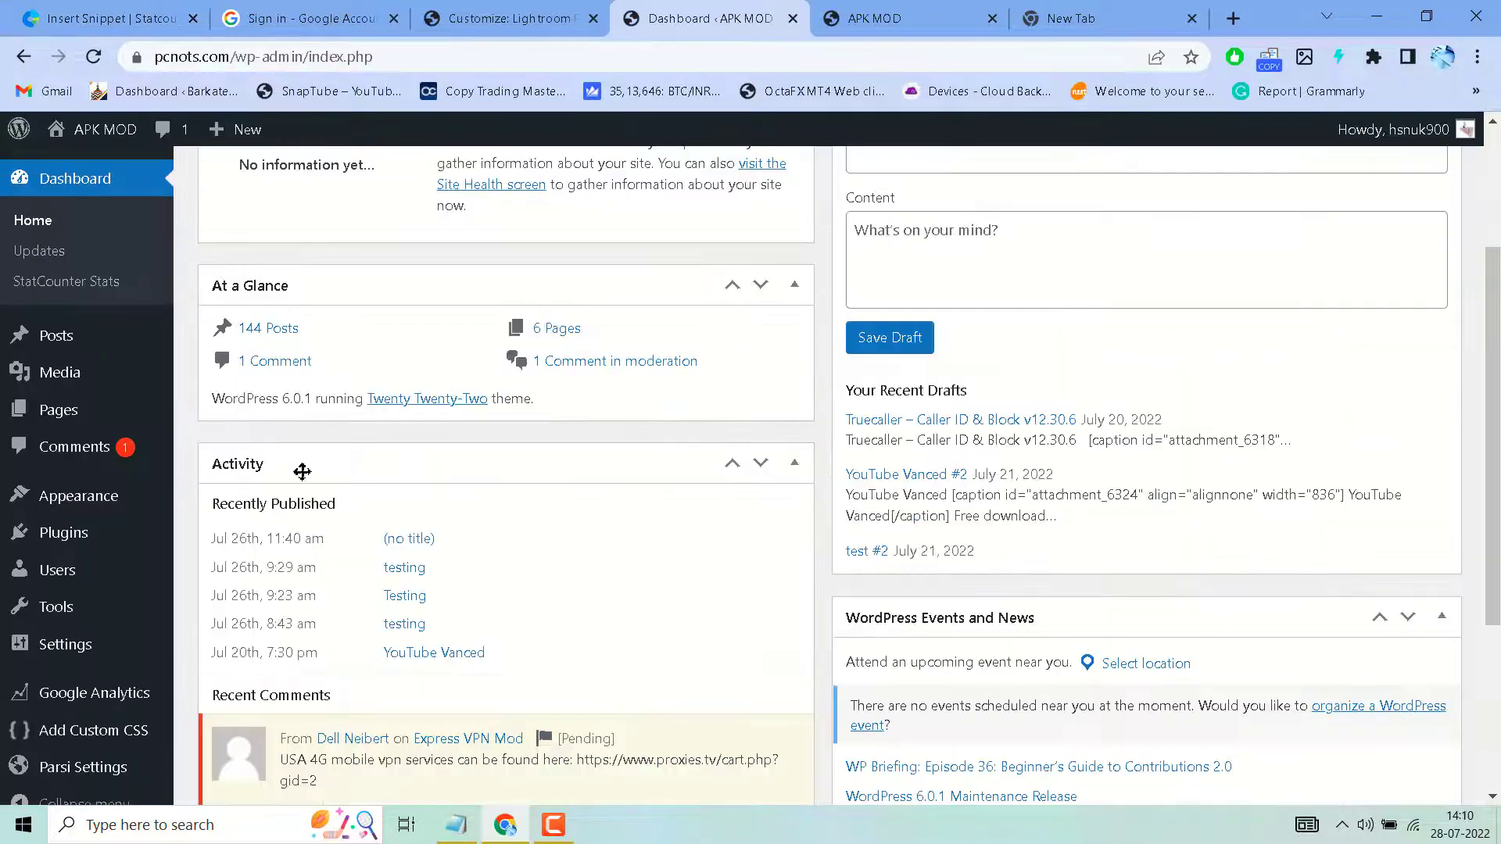
# Search the plugin directory for 'wp code', then install and activate WPCode – Insert Headers and Footers.
pyautogui.moveTo(60, 539)
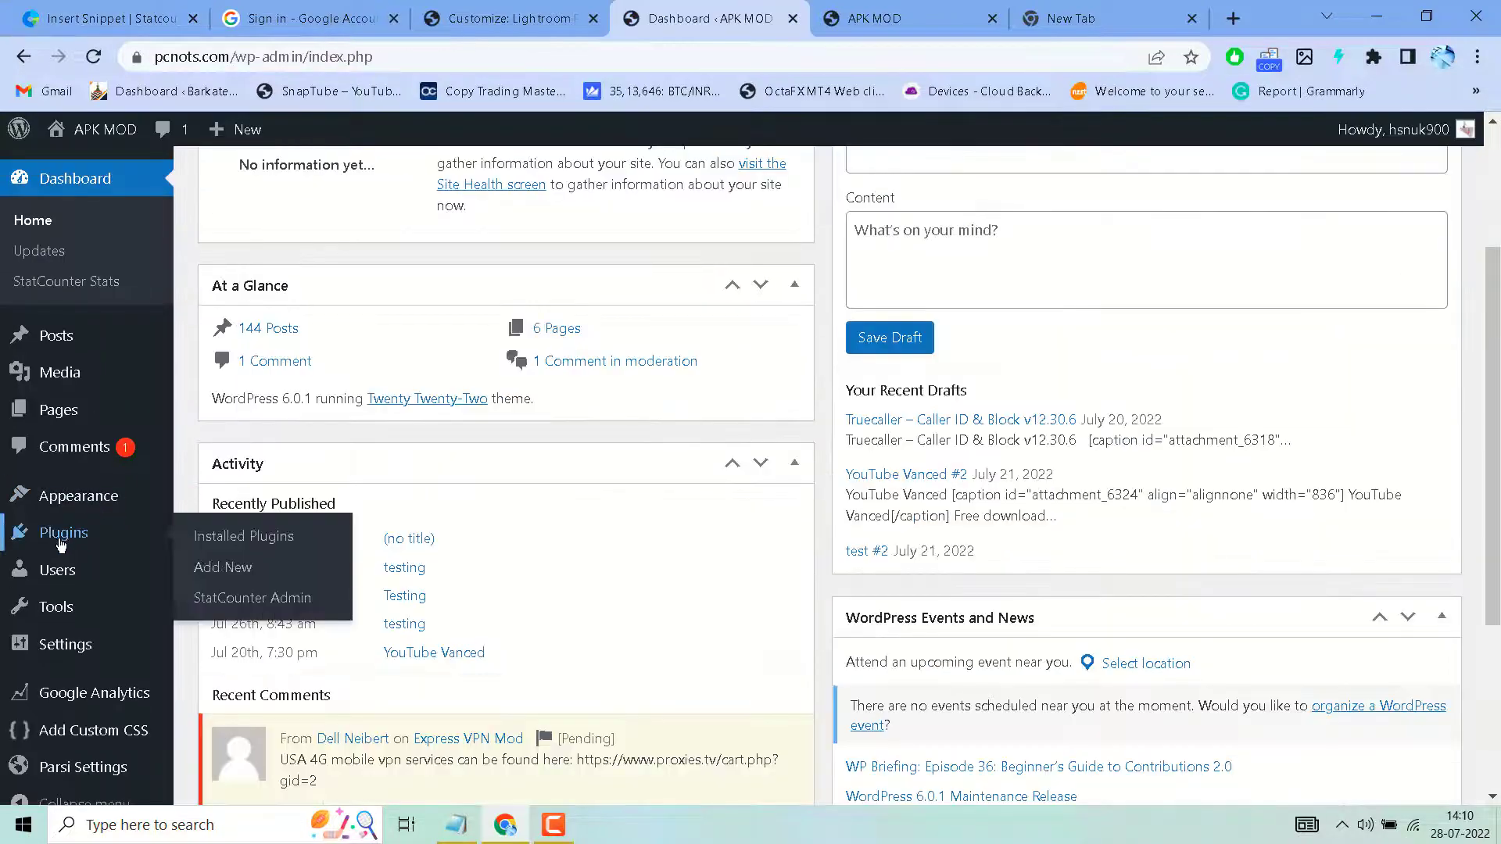
pyautogui.click(222, 570)
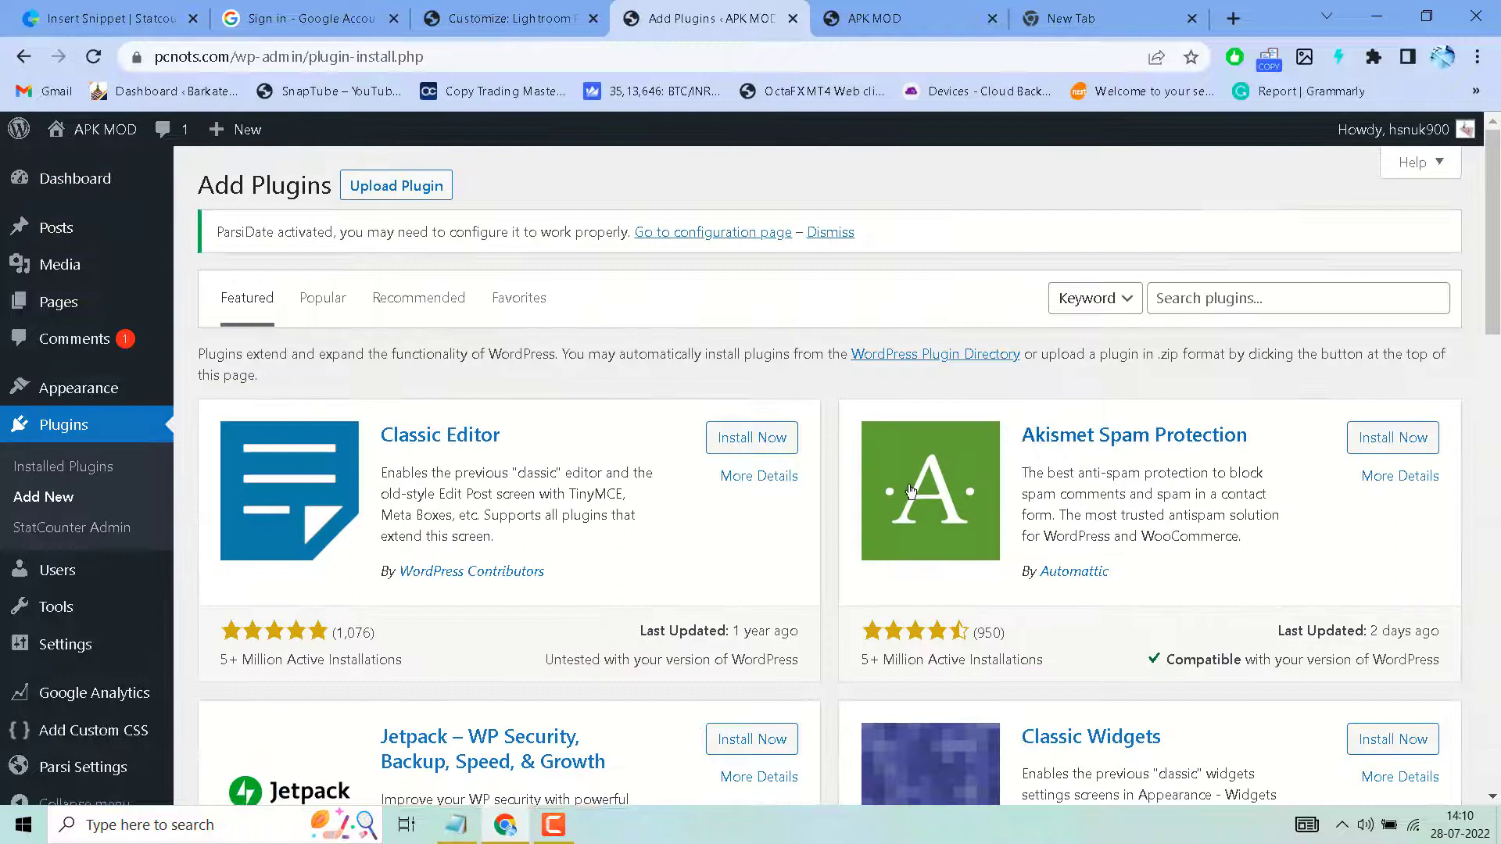
pyautogui.click(1178, 297)
pyautogui.write('wp')
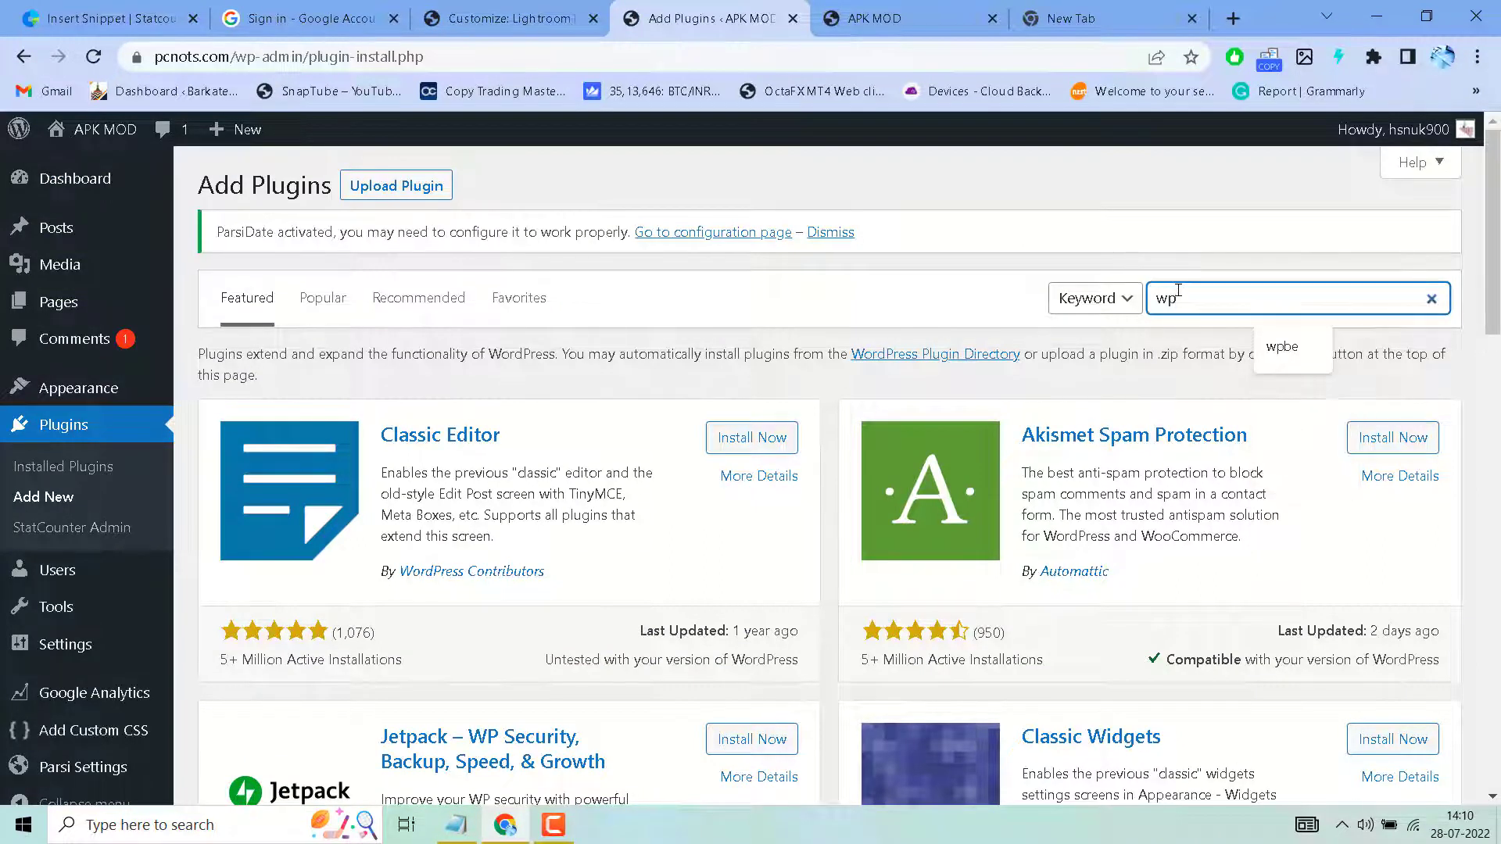
pyautogui.press('Return')
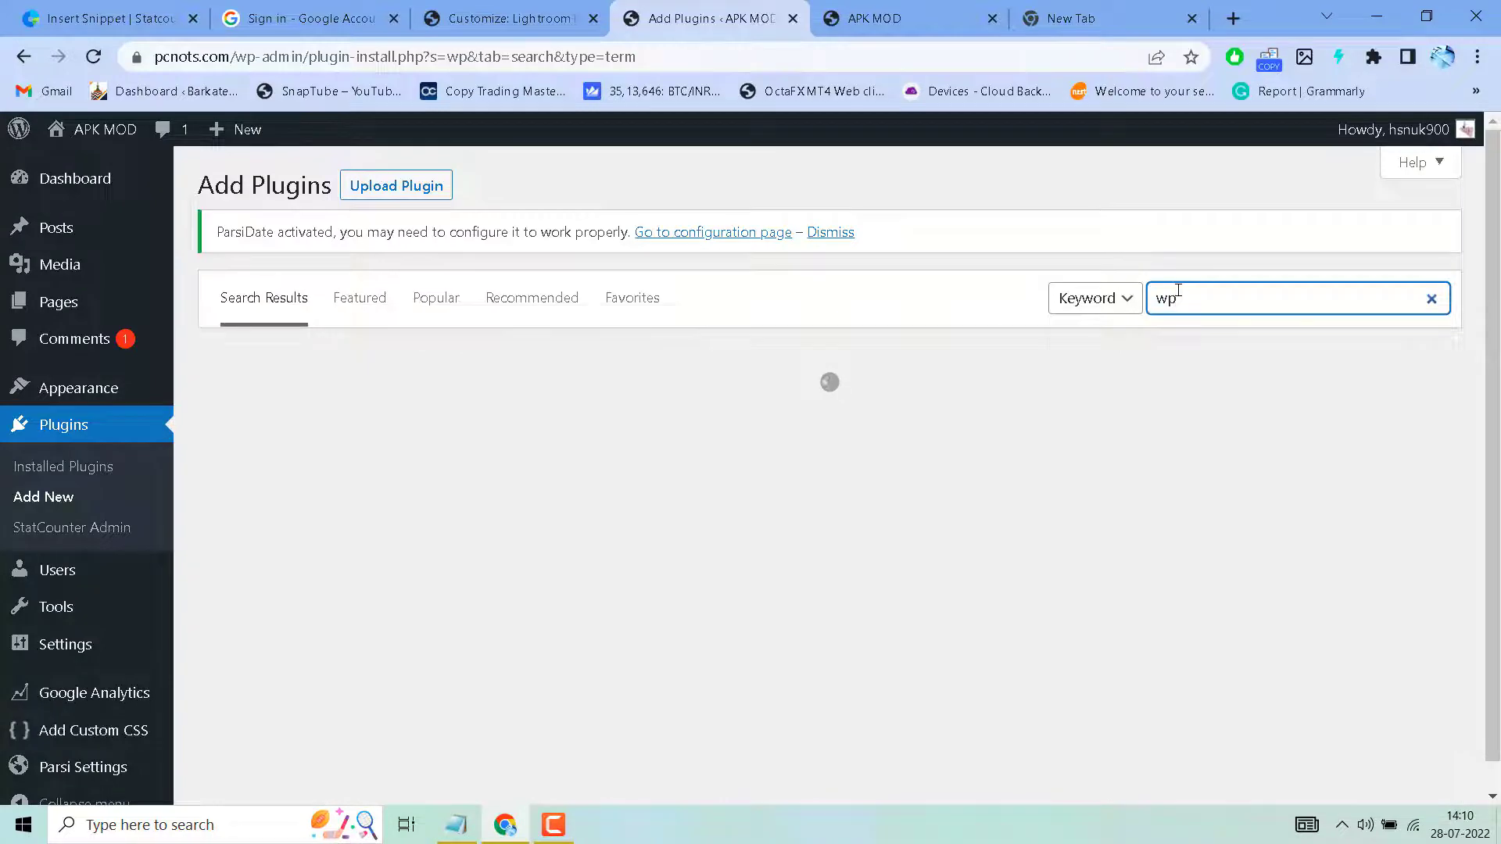
pyautogui.write('code')
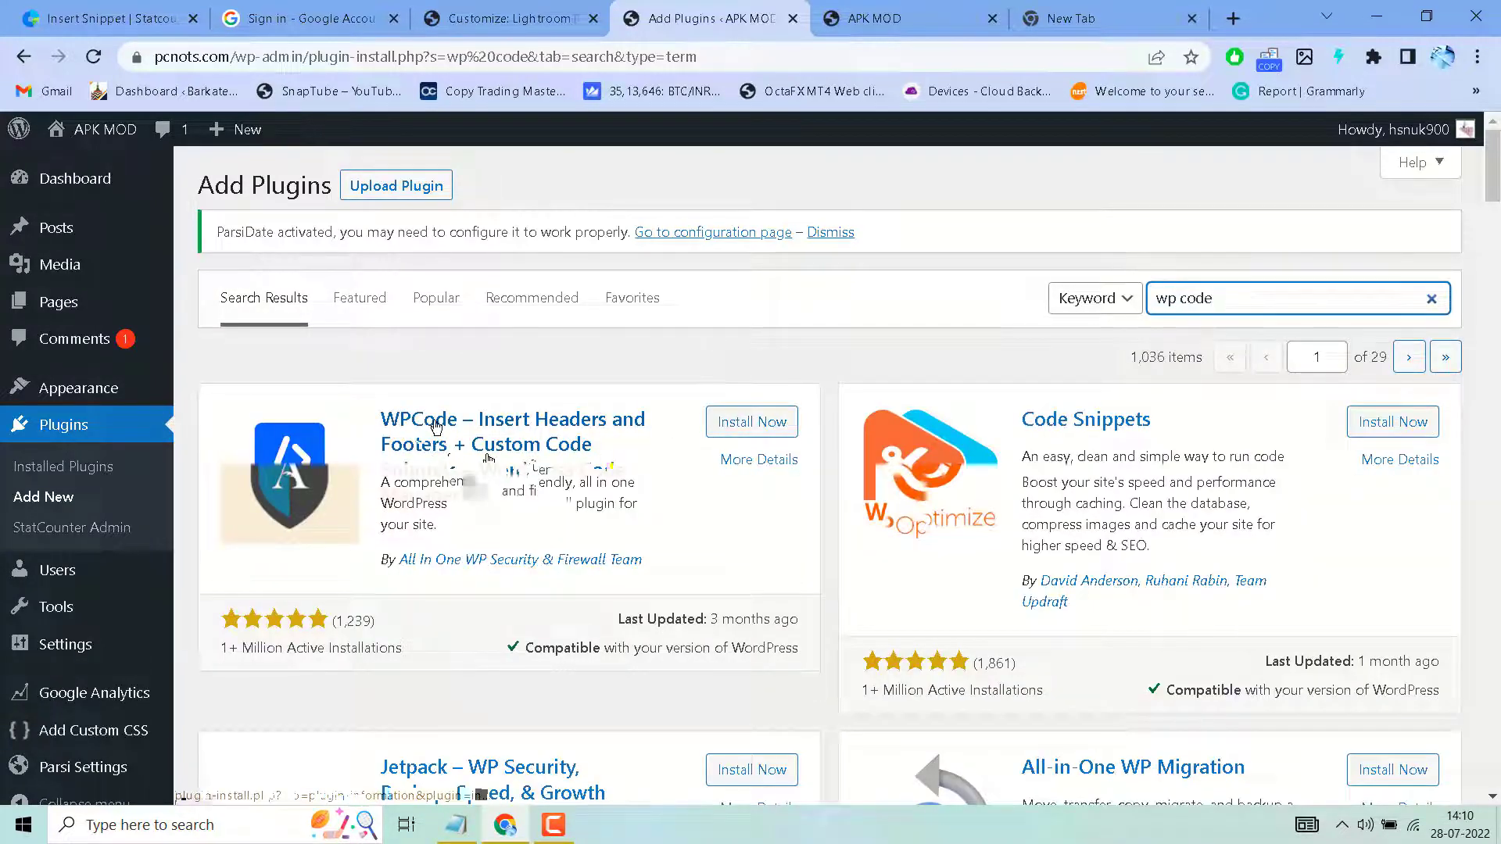
pyautogui.click(732, 434)
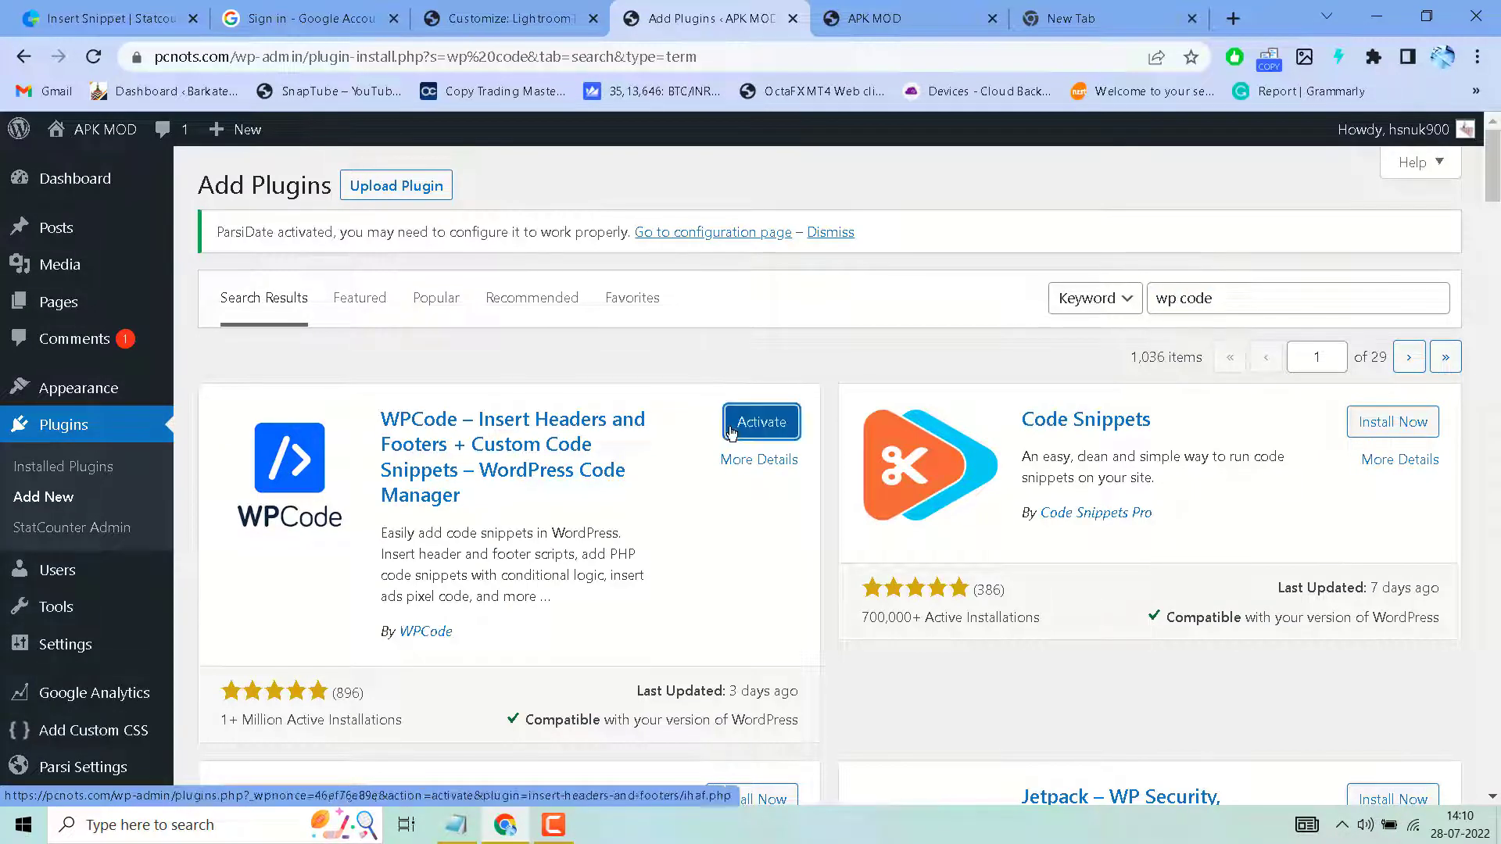
pyautogui.click(756, 423)
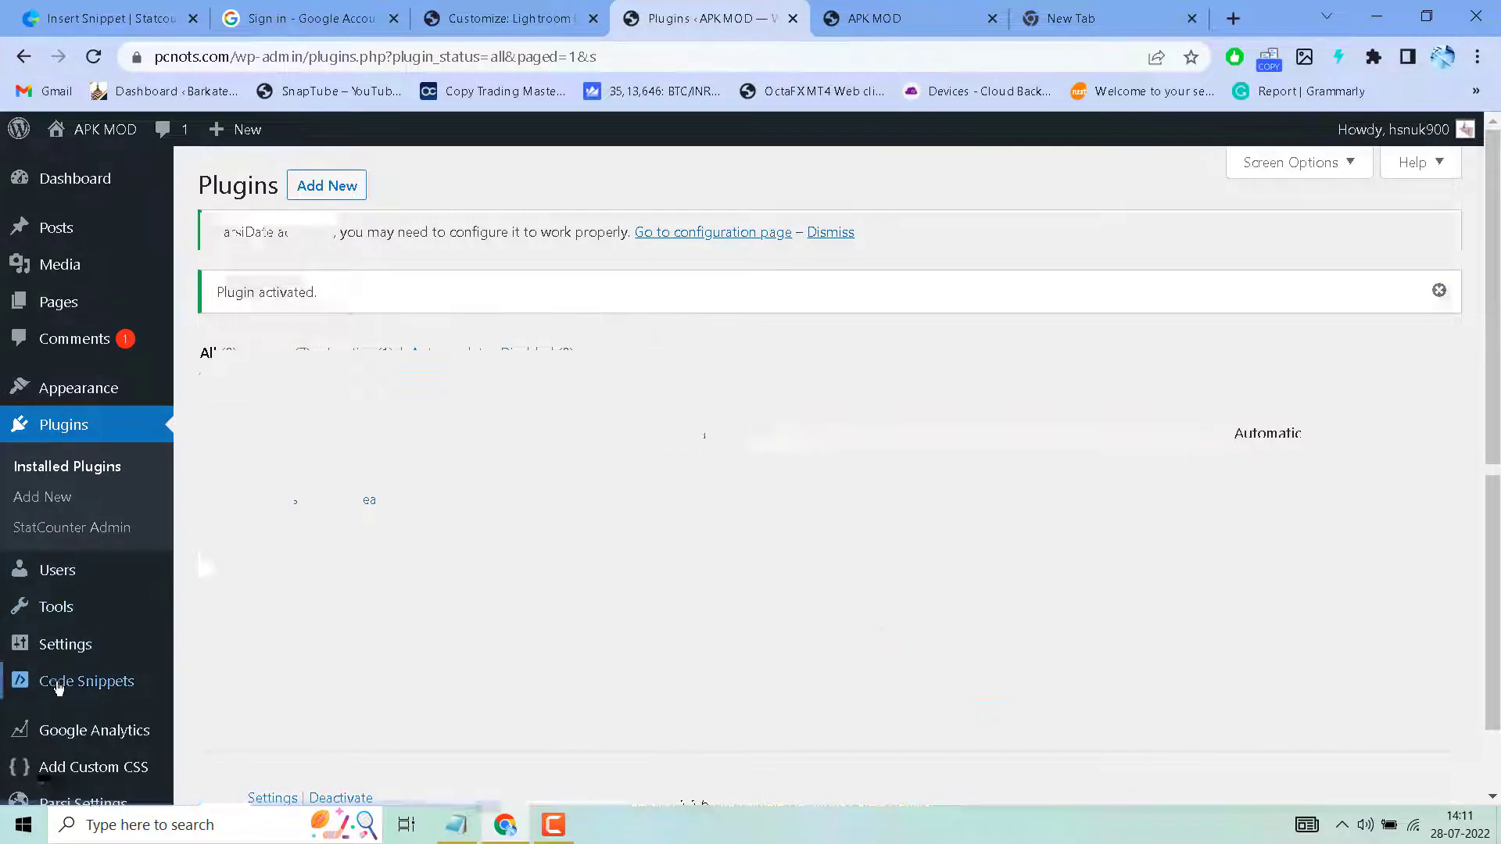
# Delete the existing AdSense script from the Header box in Code Snippets > Header & Footer.
pyautogui.moveTo(58, 688)
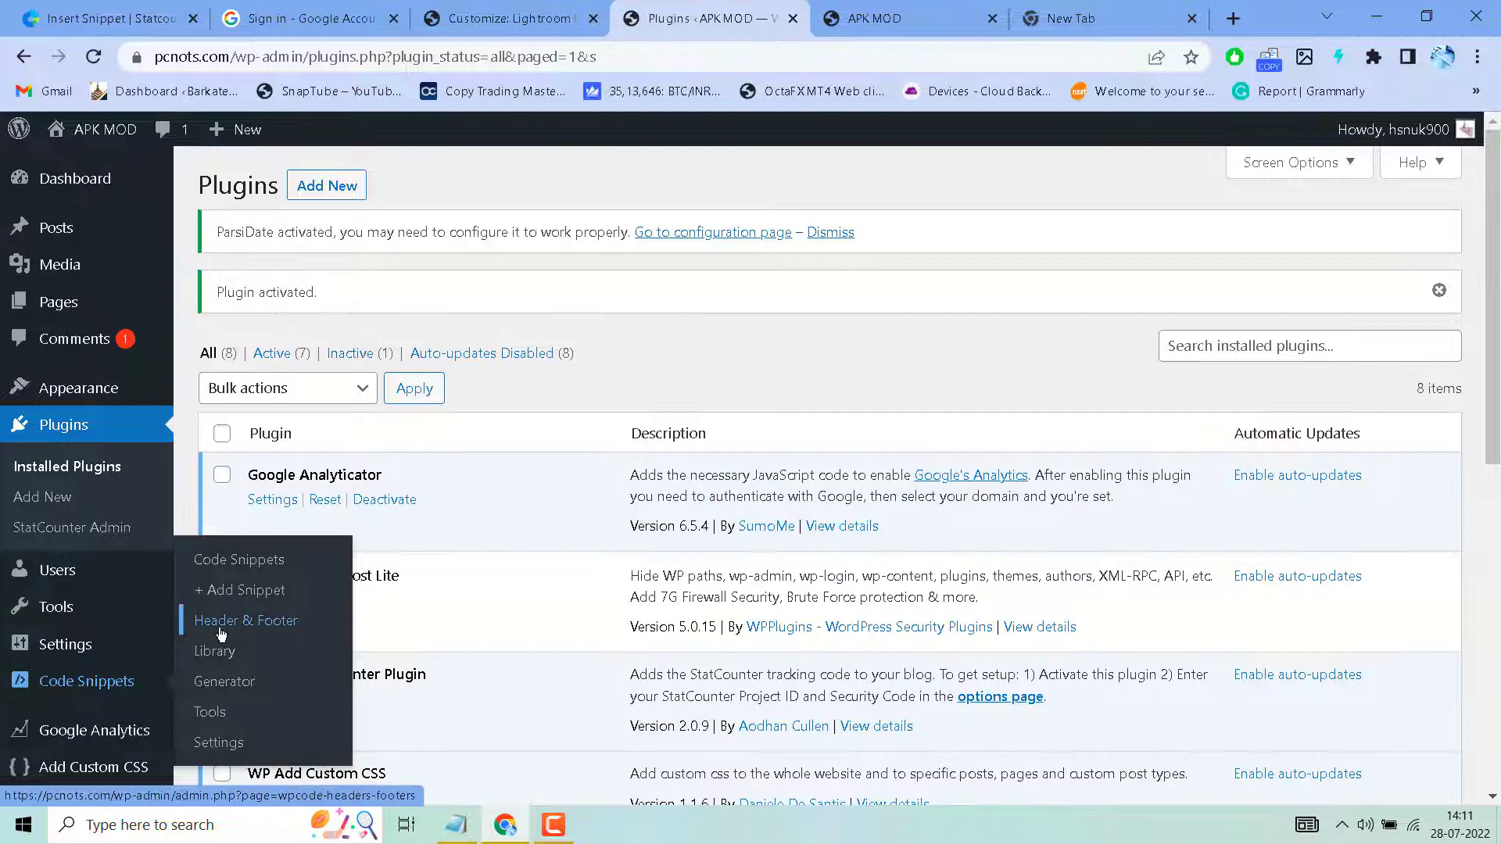
pyautogui.click(221, 633)
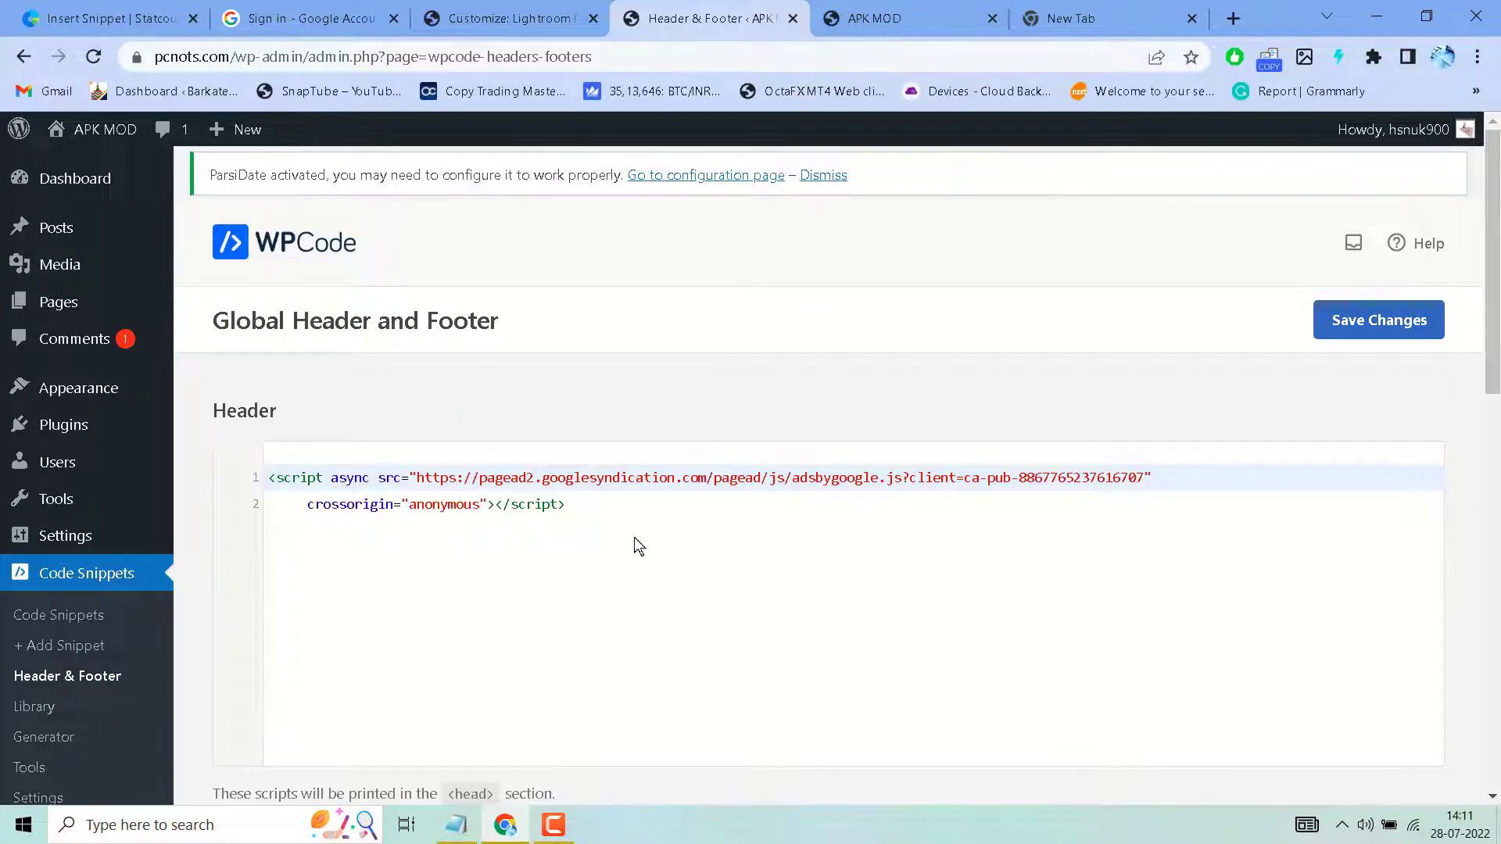
pyautogui.click(603, 513)
pyautogui.press('Return')
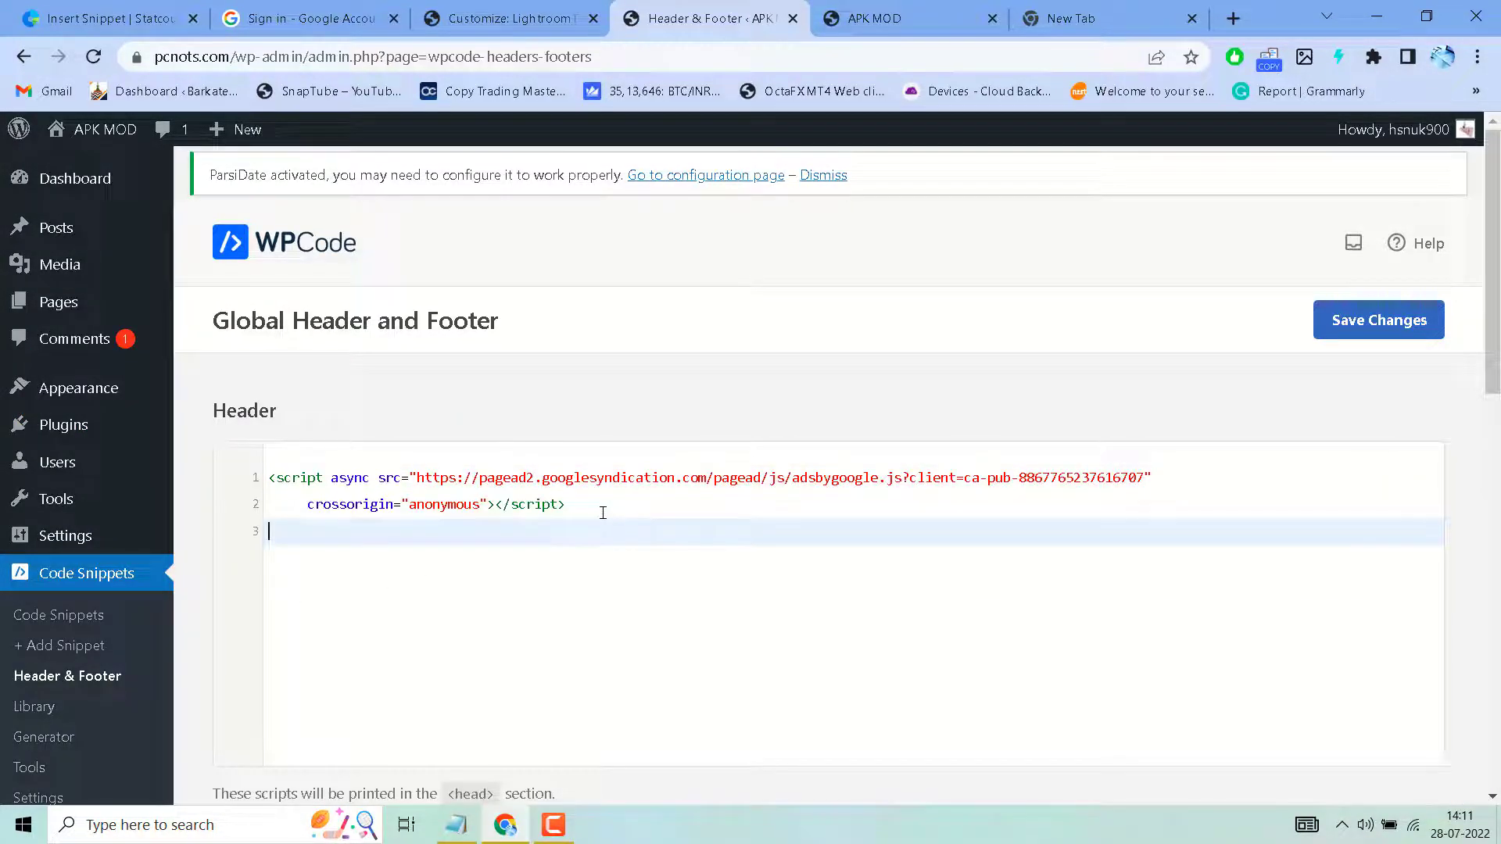
pyautogui.hotkey('ctrl', 'a')
pyautogui.rightClick(410, 547)
pyautogui.click(307, 580)
pyautogui.moveTo(588, 515); pyautogui.dragTo(269, 472)
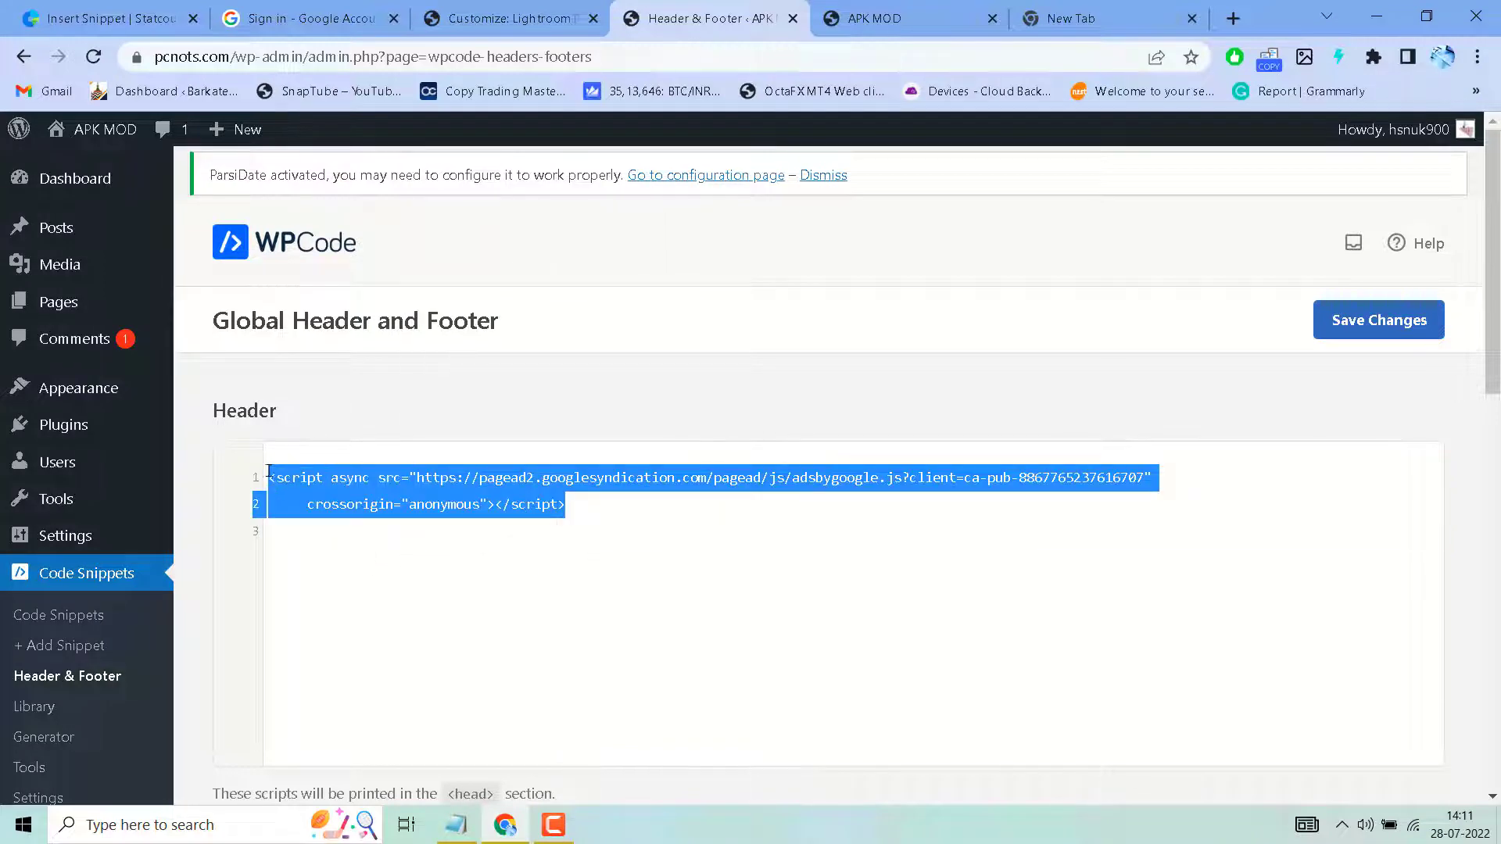
pyautogui.press('Delete')
# Paste the StatCounter tracking code into the Header box and save the changes.
pyautogui.rightClick(322, 485)
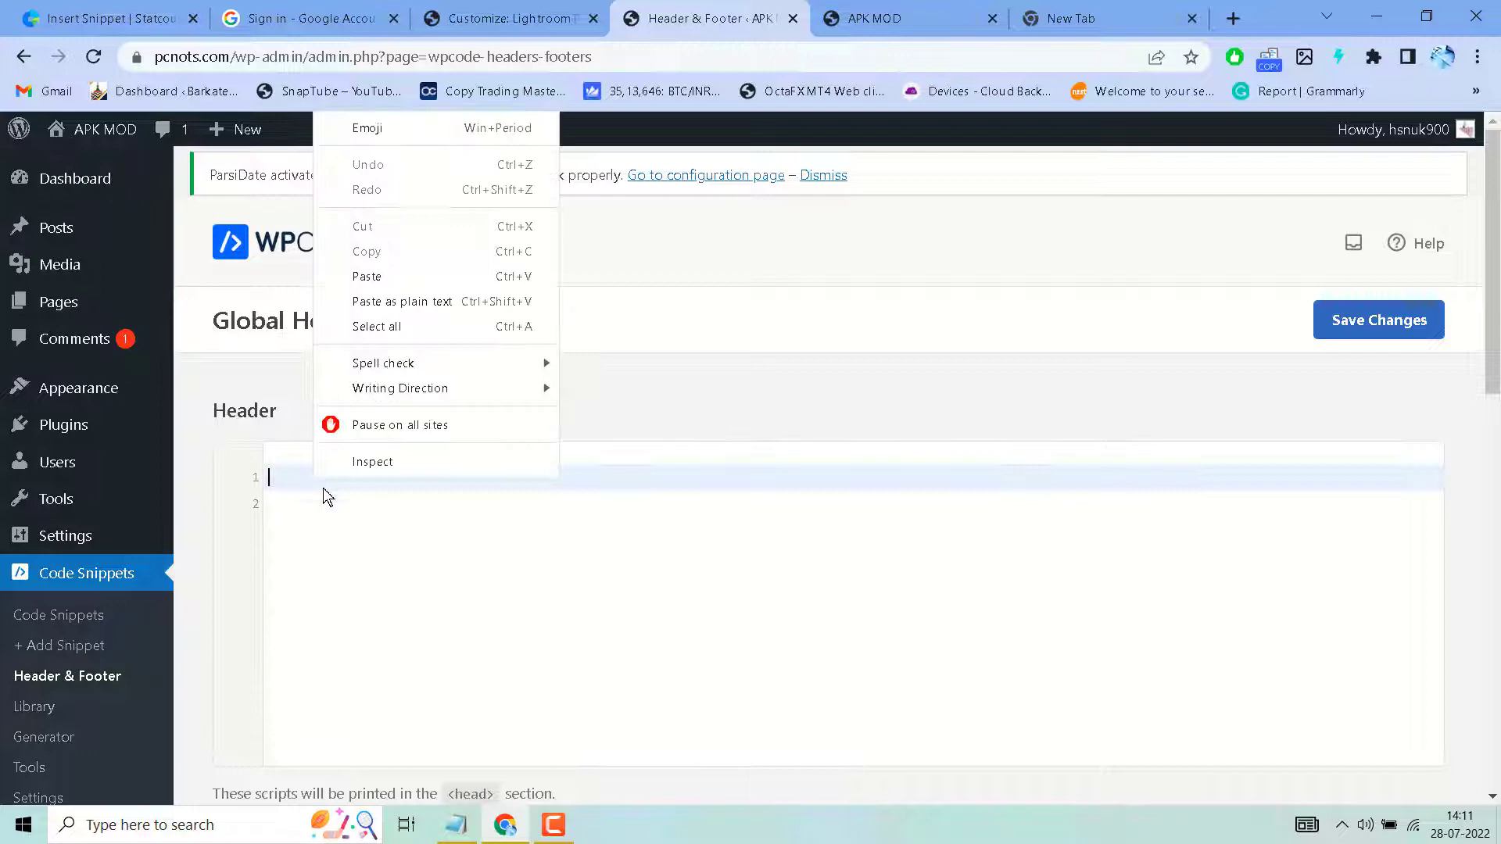
pyautogui.click(368, 277)
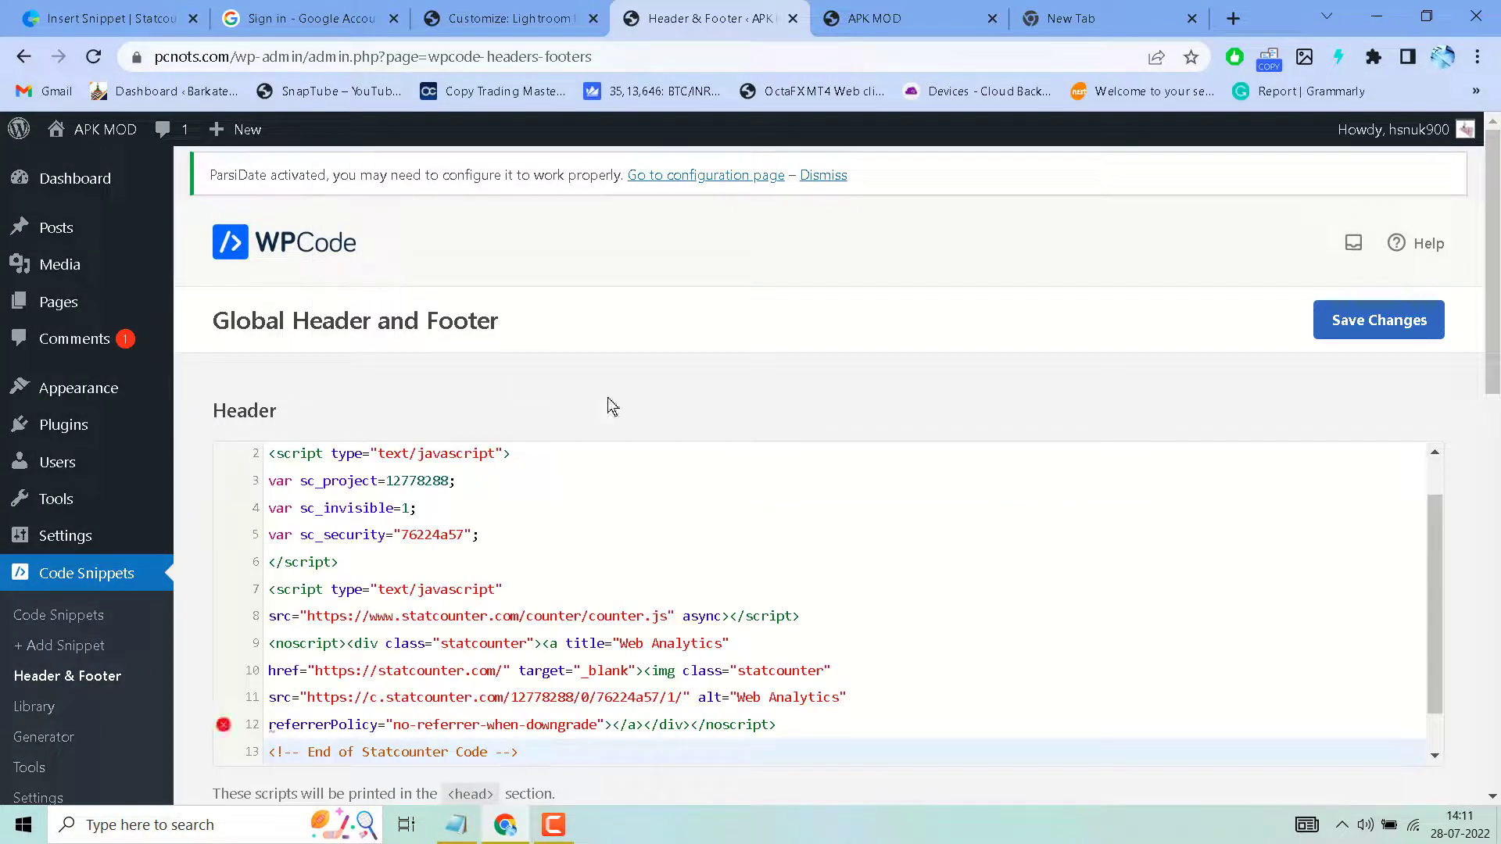
pyautogui.click(1392, 318)
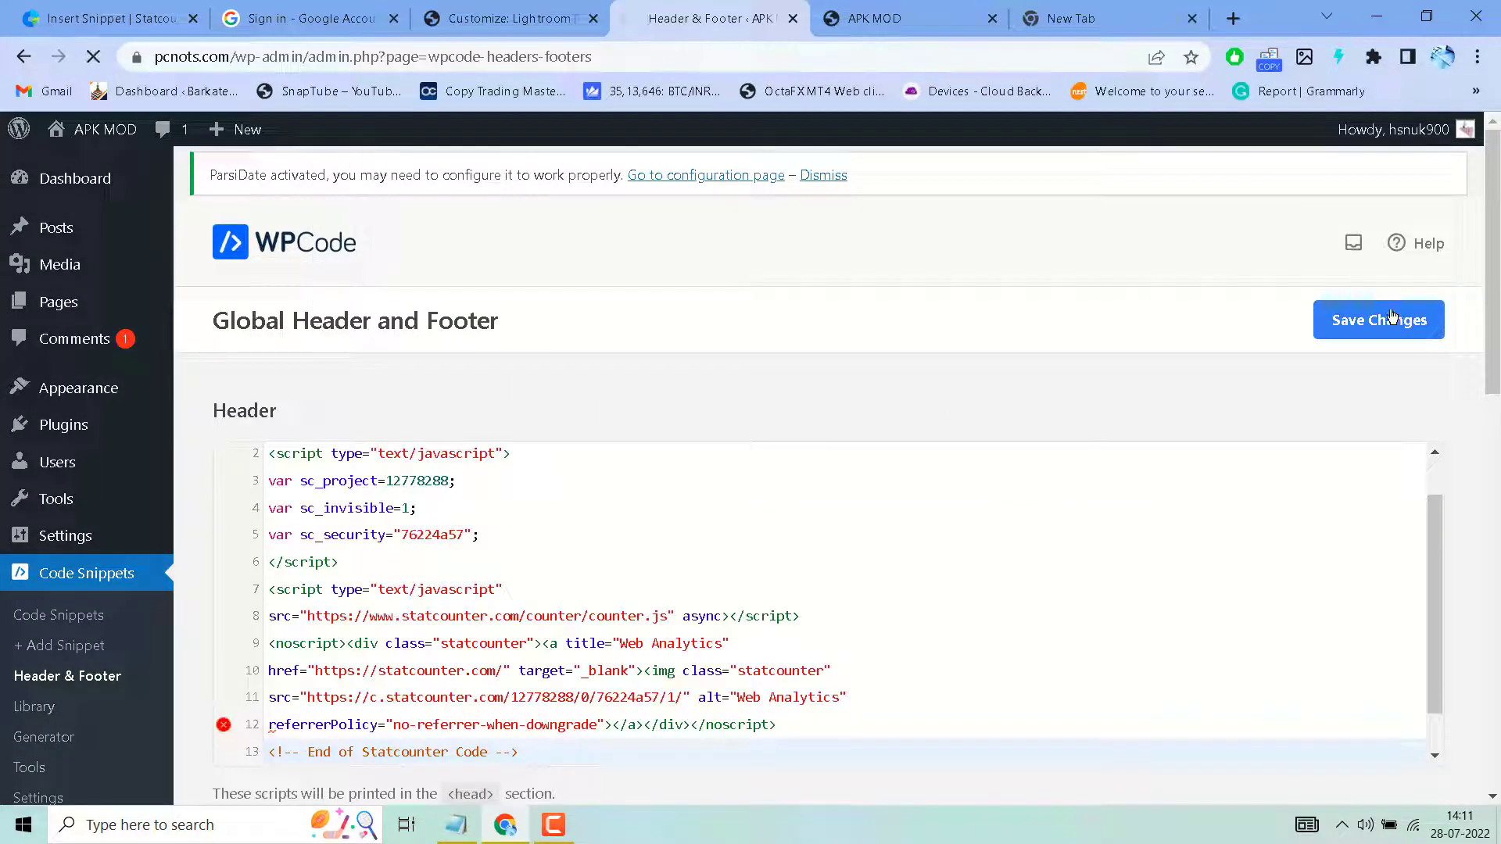
pyautogui.scroll(-8, 673, 503)
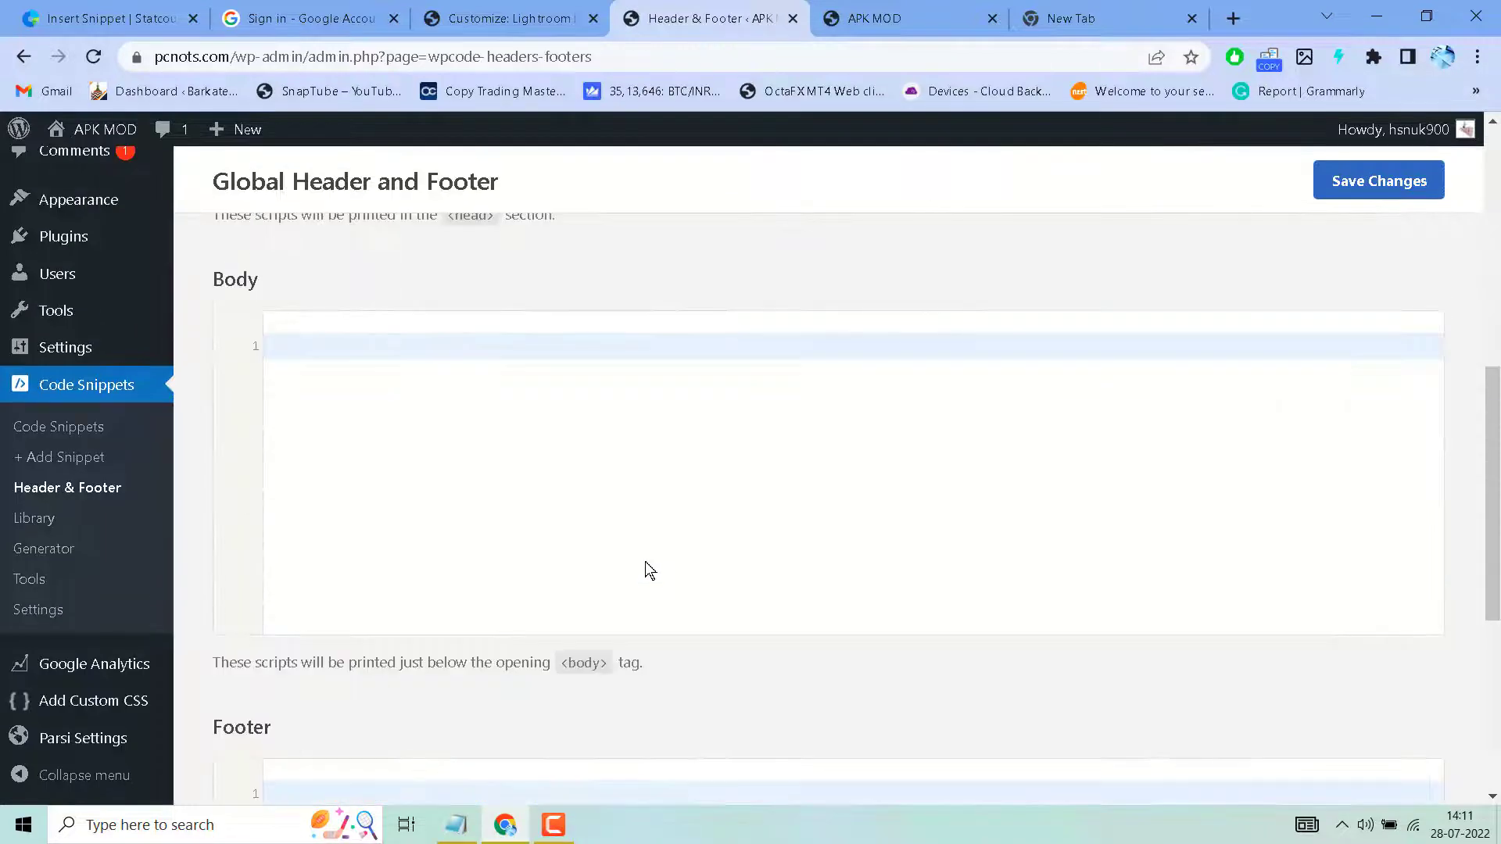
pyautogui.scroll(8, 644, 561)
pyautogui.scroll(-3, 641, 555)
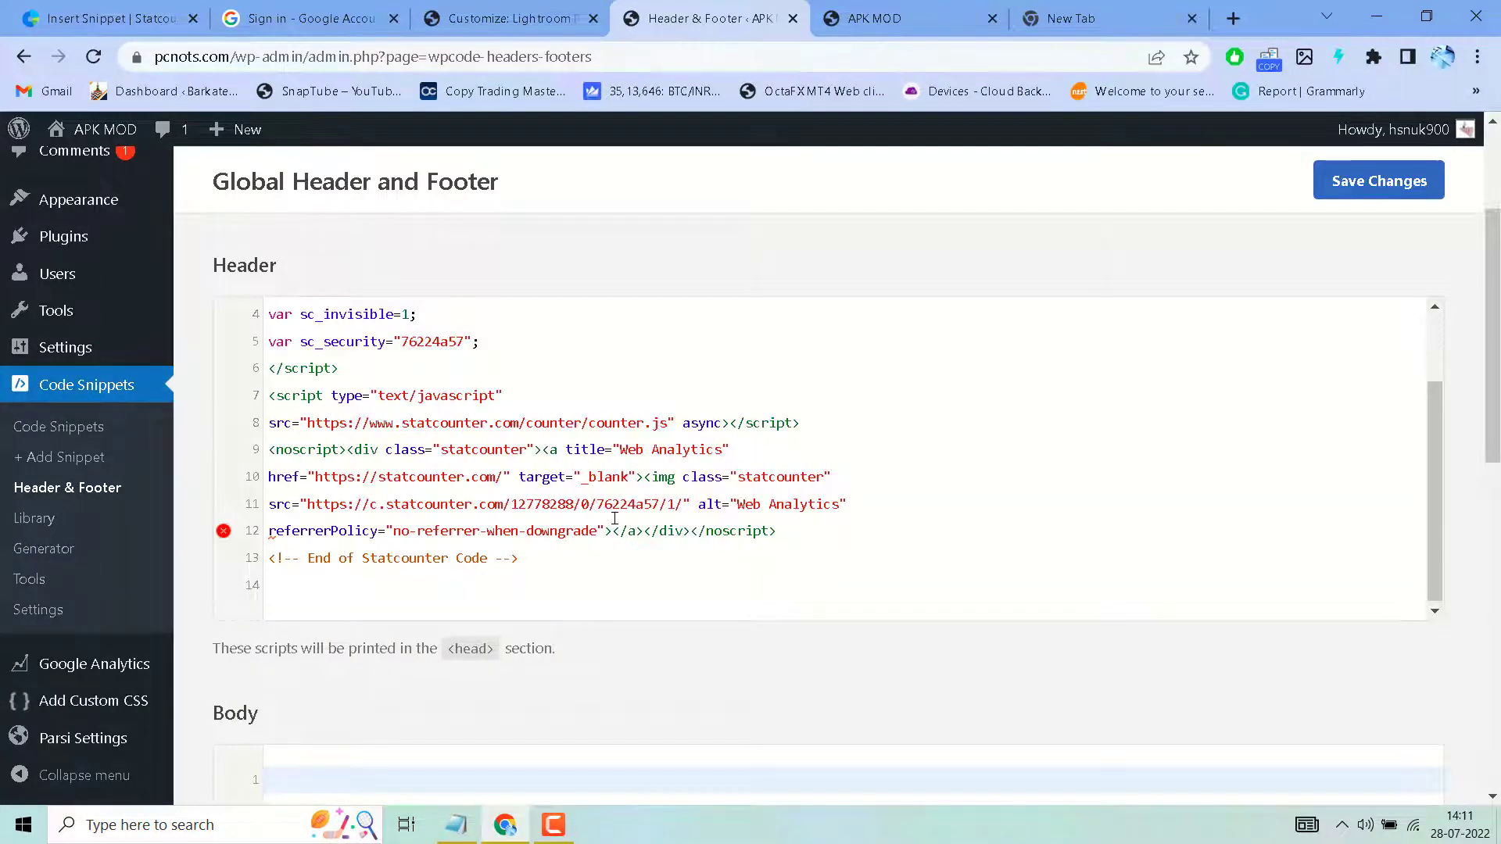
# Reload the site's homepage, then verify the StatCounter code installation for the pc project.
pyautogui.click(874, 18)
pyautogui.click(93, 57)
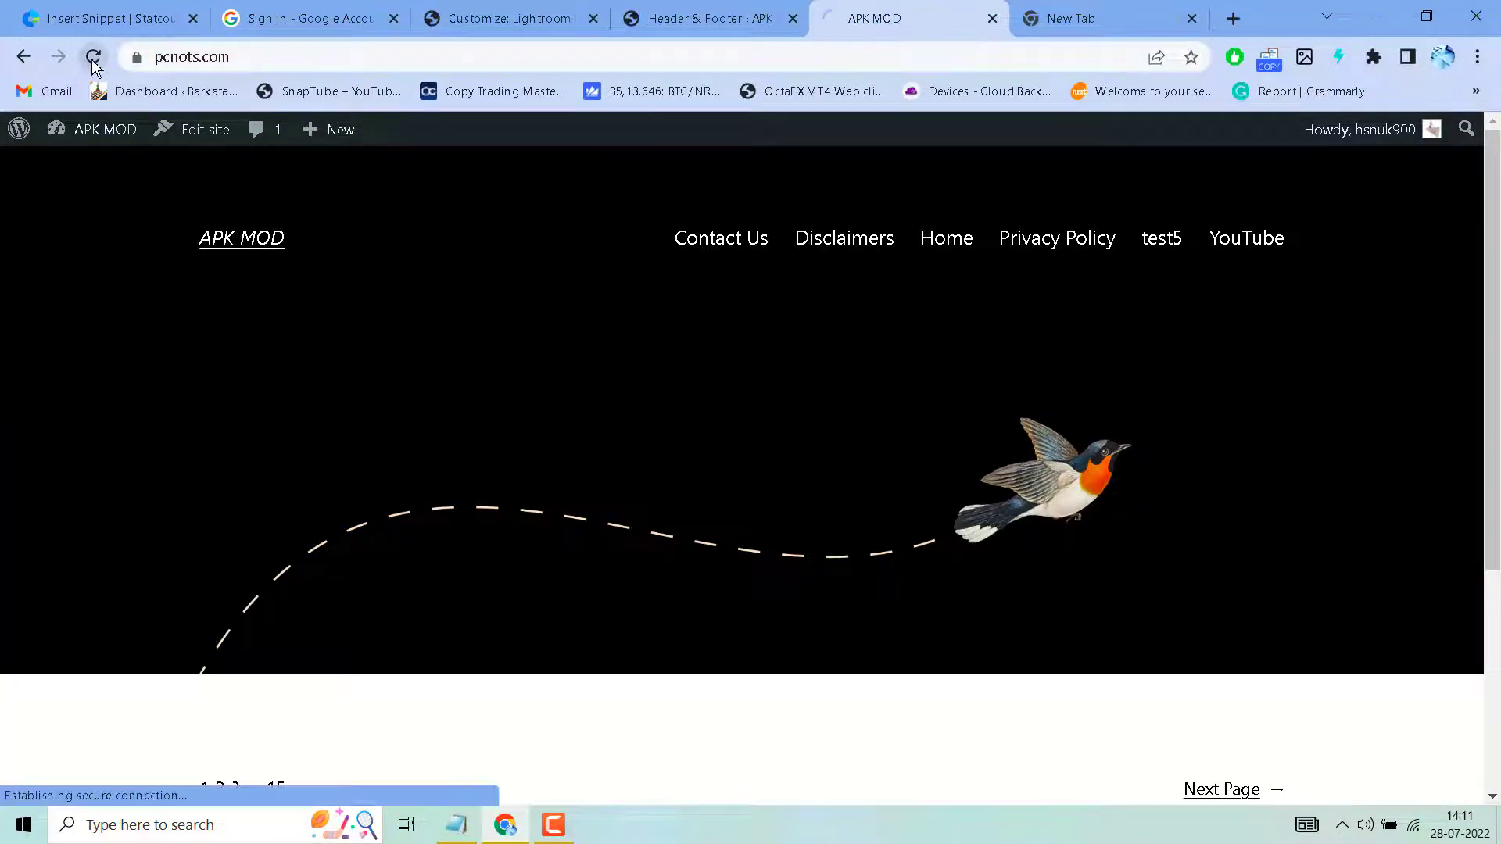
pyautogui.hotkey('ctrl', '1')
pyautogui.scroll(3, 422, 479)
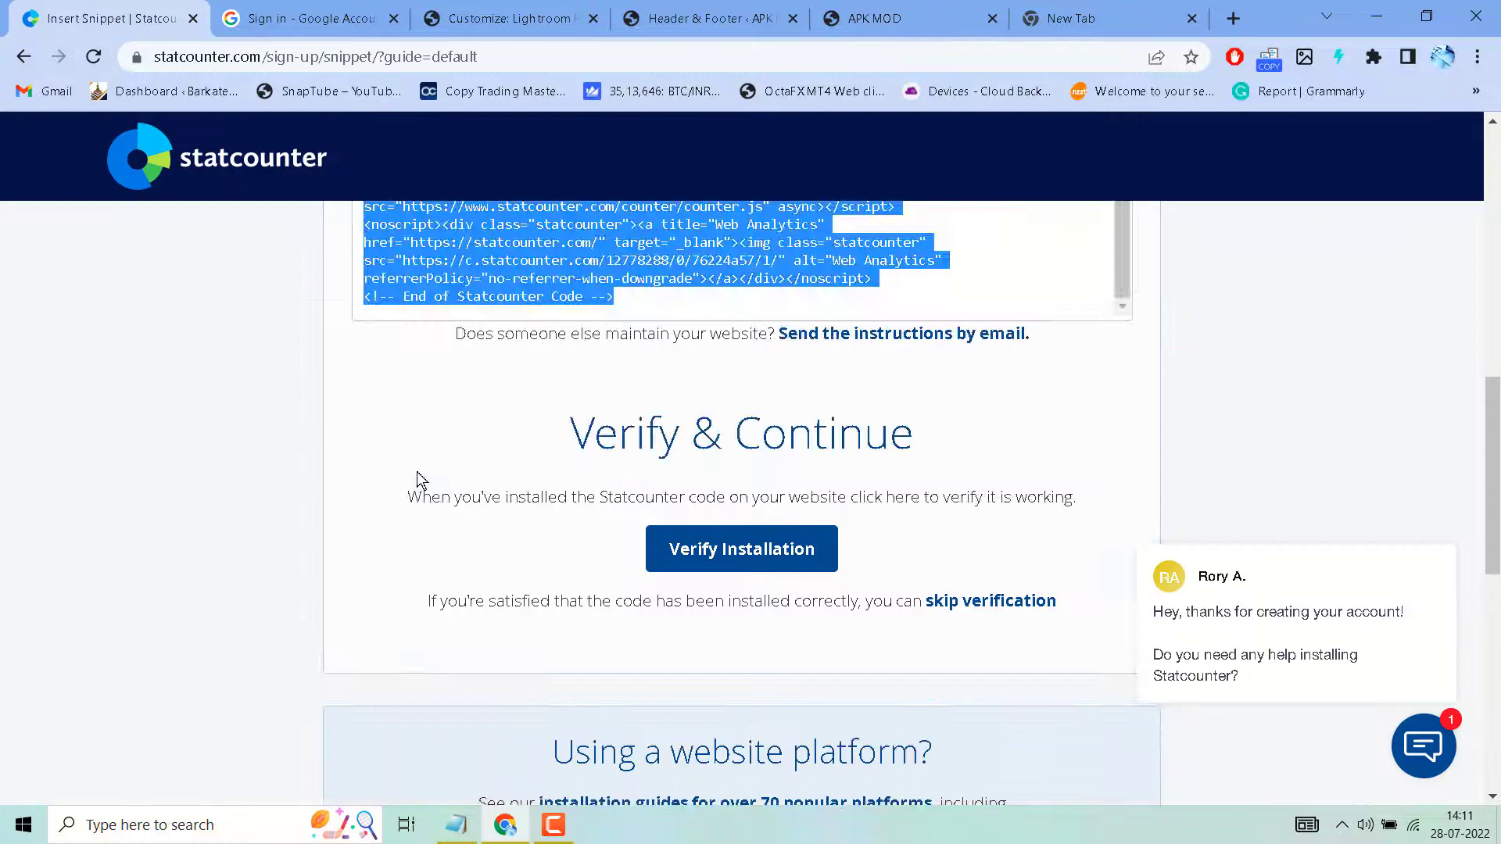
pyautogui.click(740, 549)
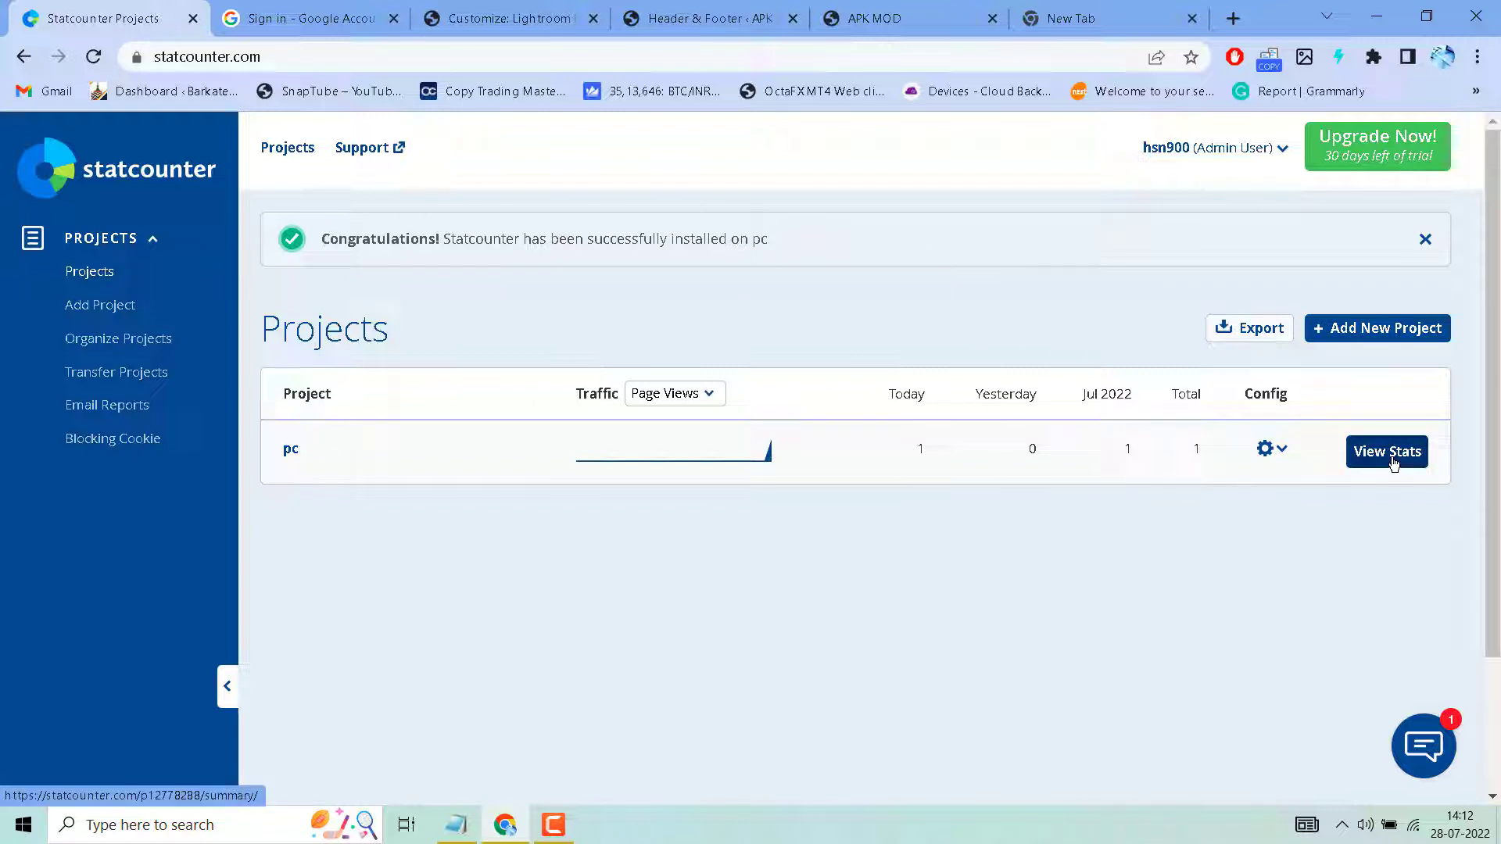
# Open View Stats for the pc project and look through its summary.
pyautogui.click(1392, 464)
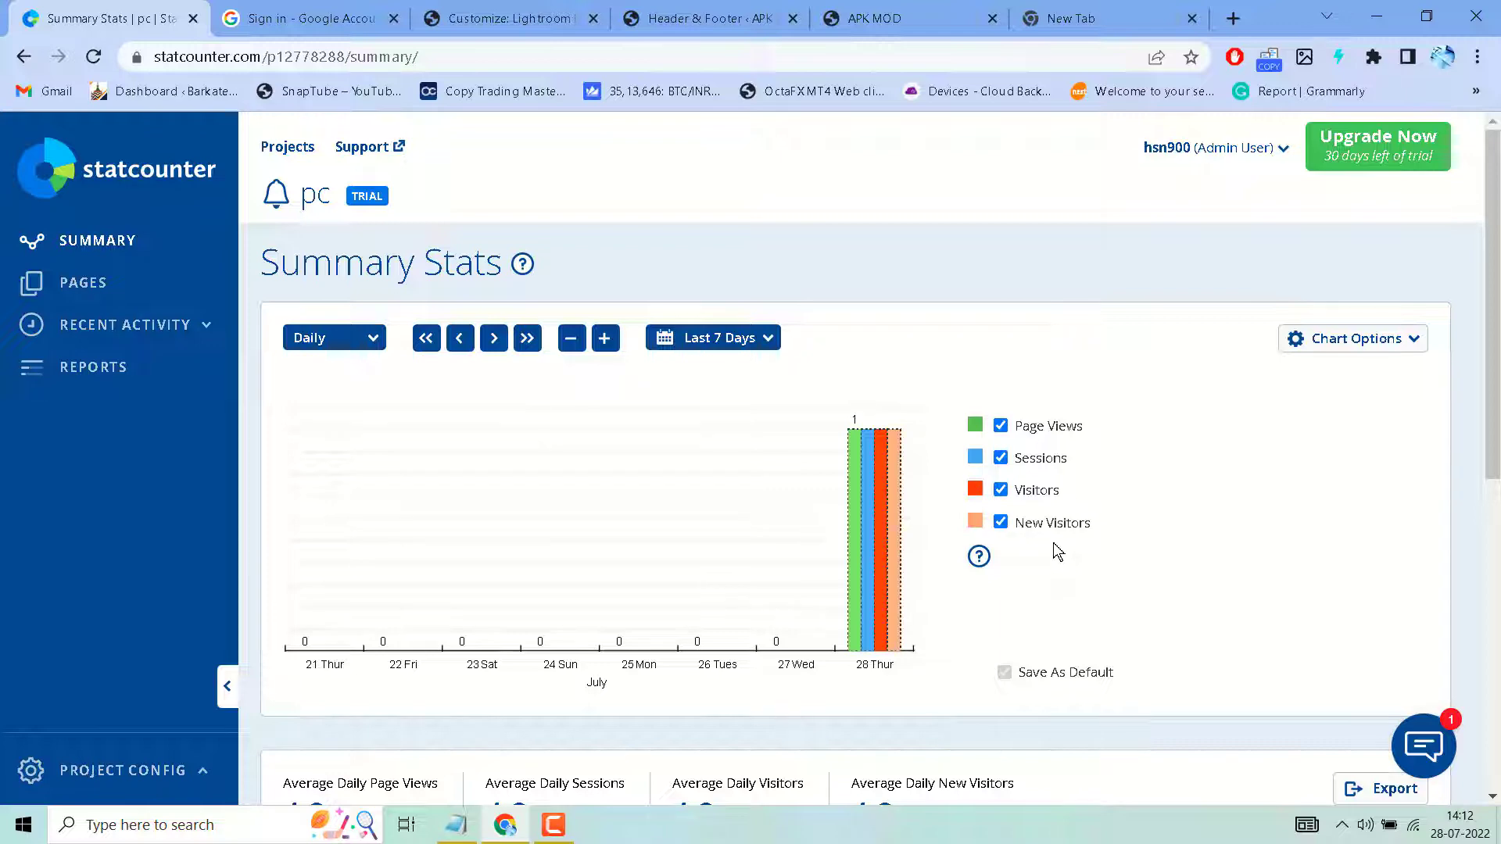
pyautogui.scroll(-5, 766, 520)
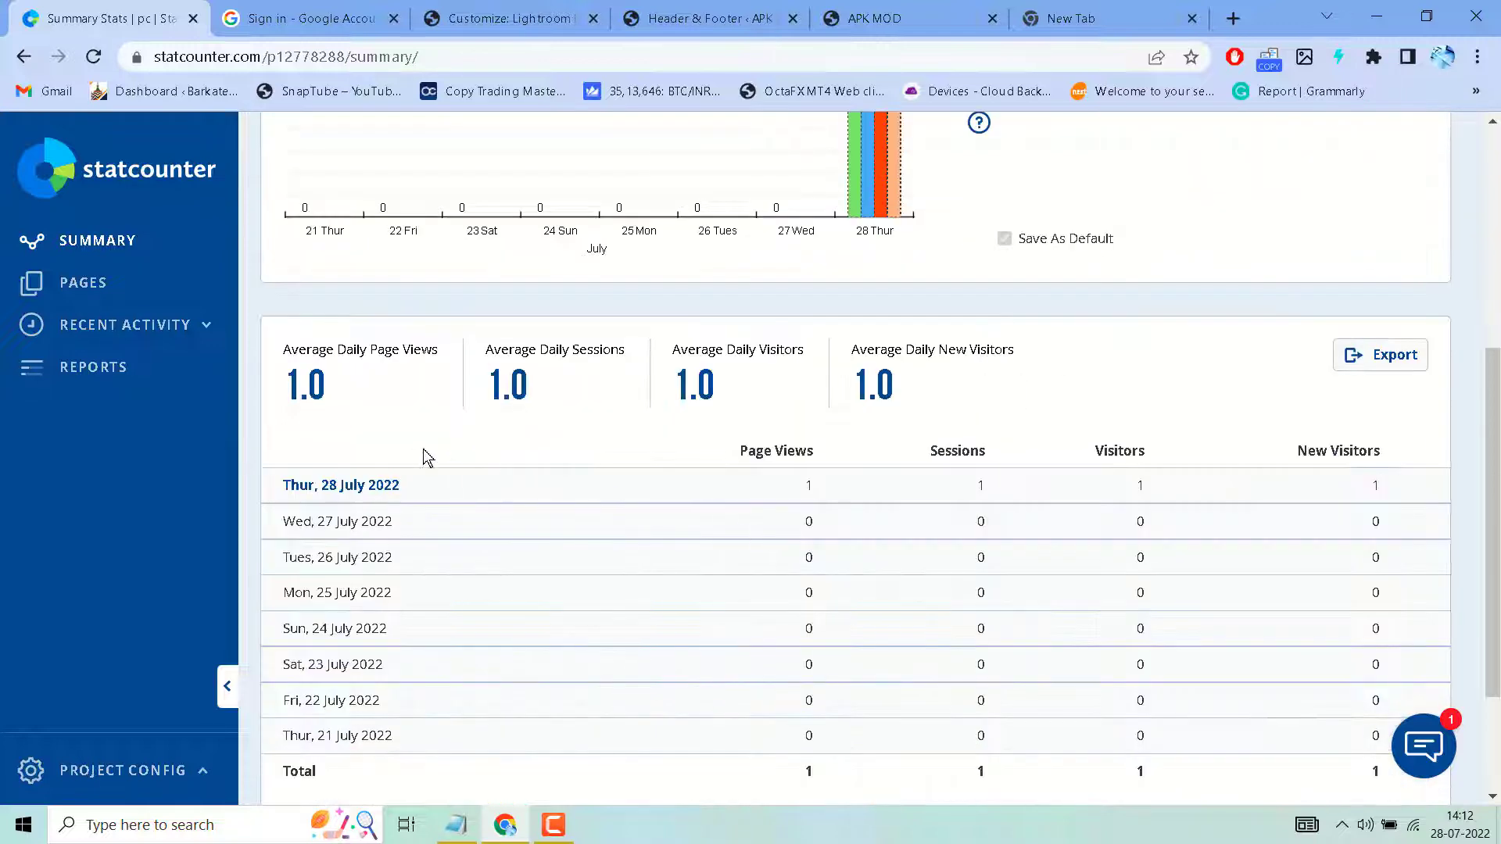
pyautogui.scroll(-3, 562, 520)
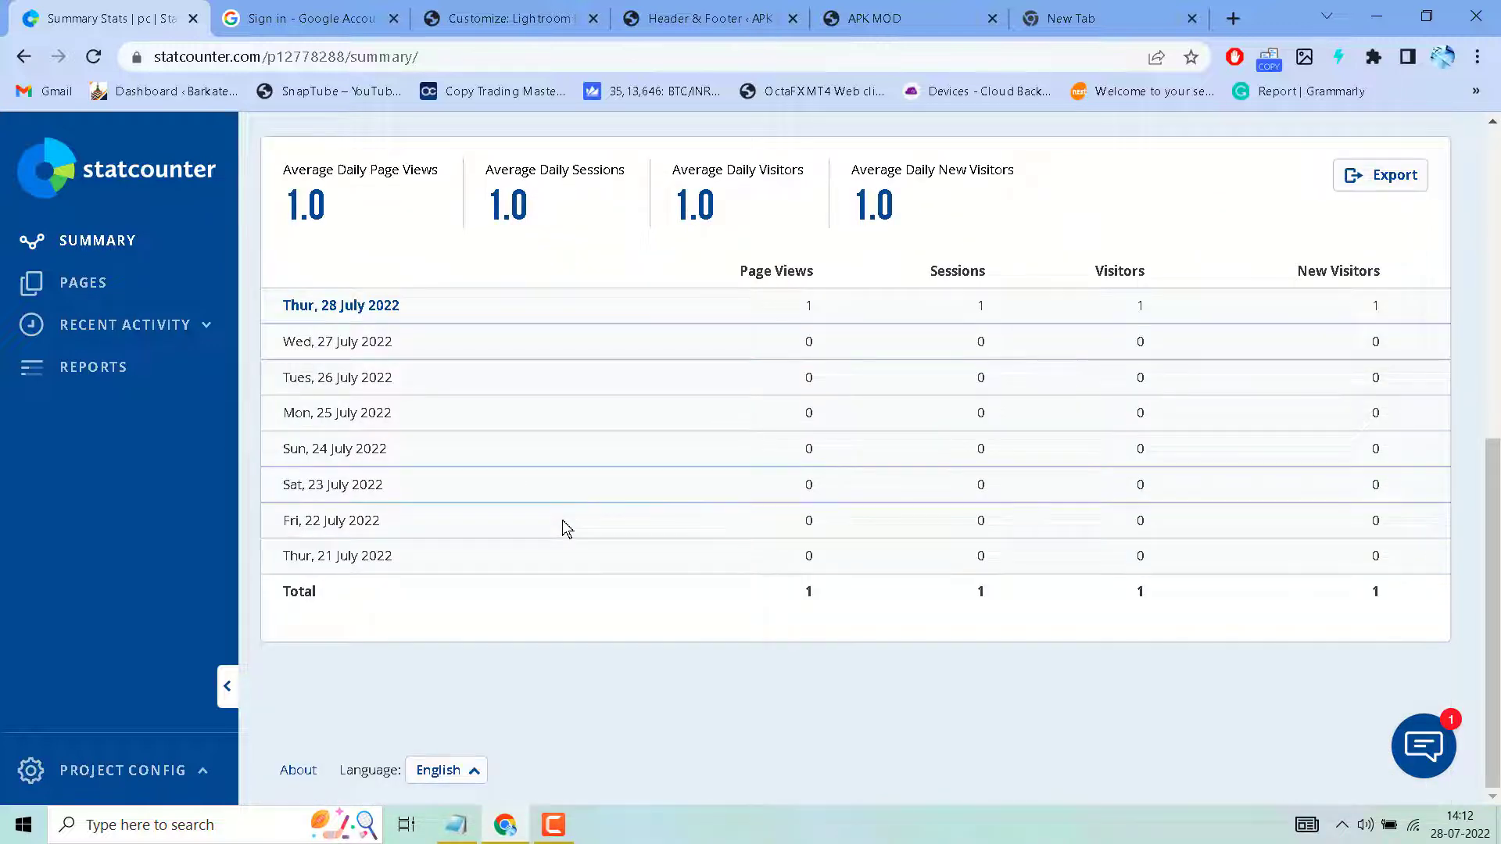
pyautogui.scroll(5, 561, 519)
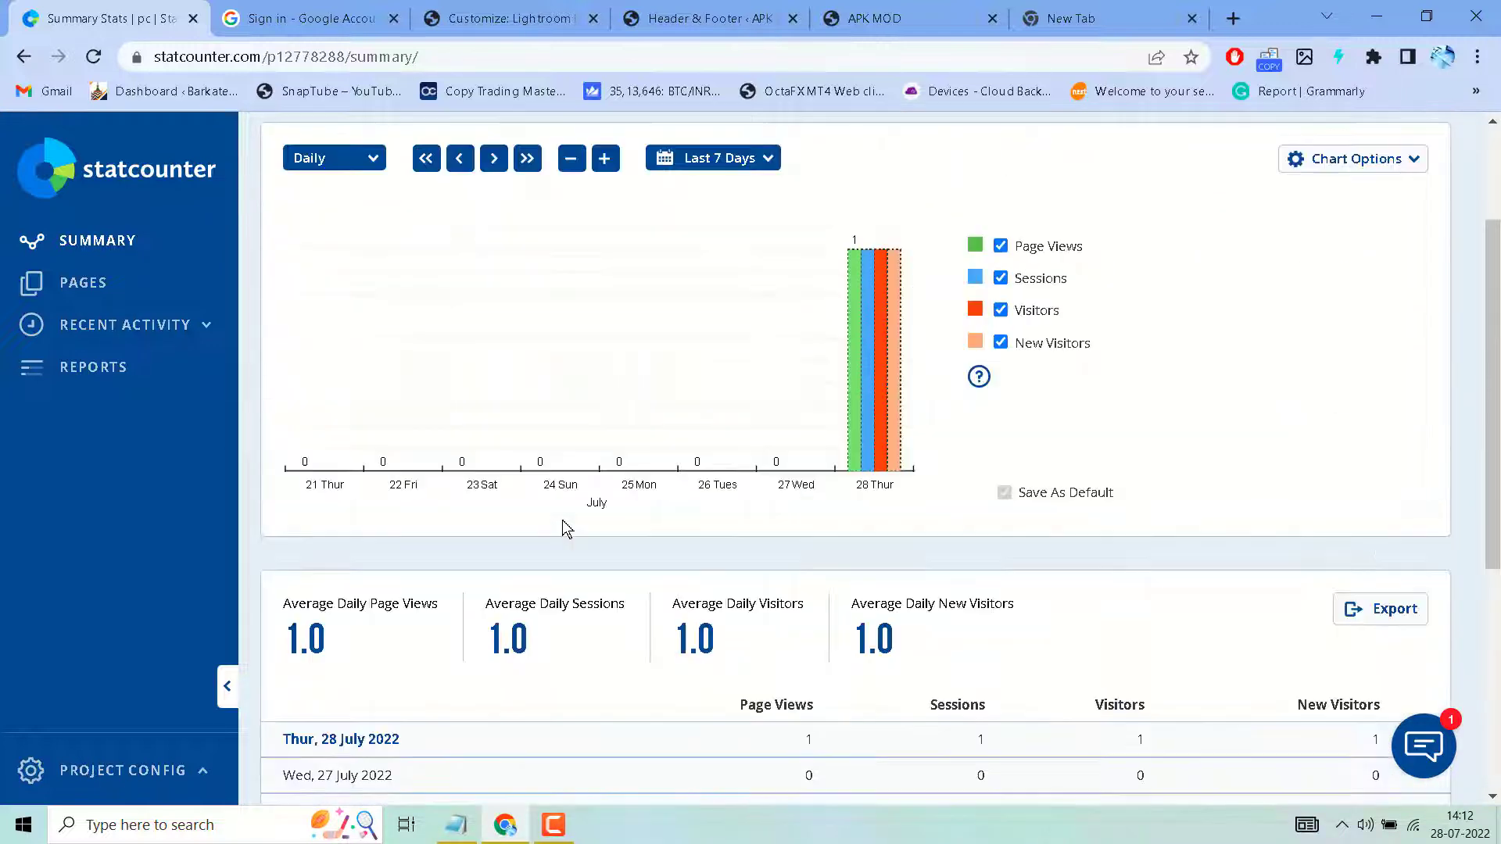
# Expand Recent Activity and view the Visitor Activity and Visitor Paths reports.
pyautogui.click(123, 324)
pyautogui.click(119, 360)
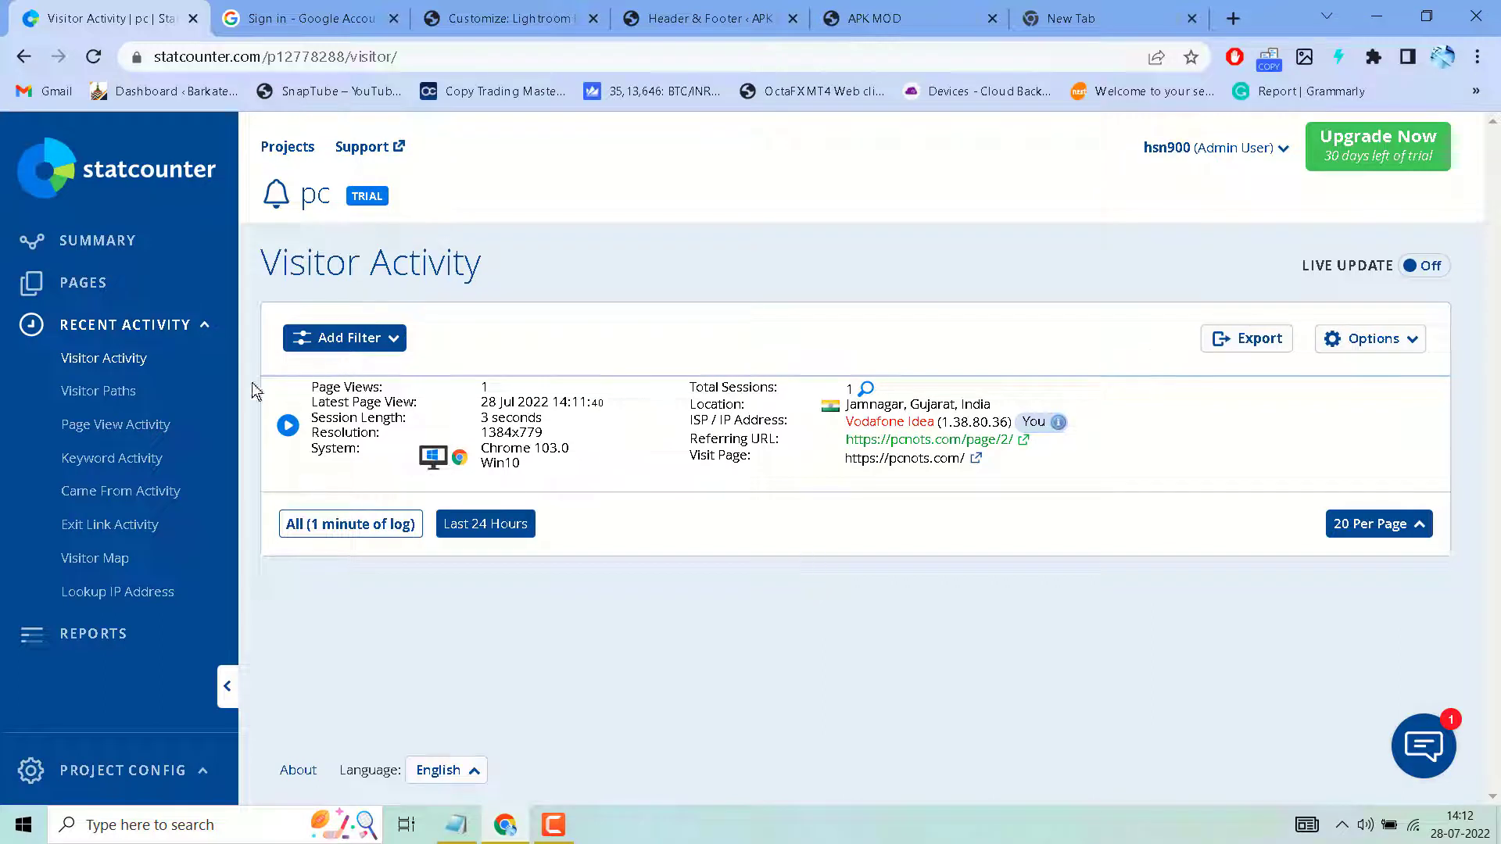
pyautogui.click(111, 391)
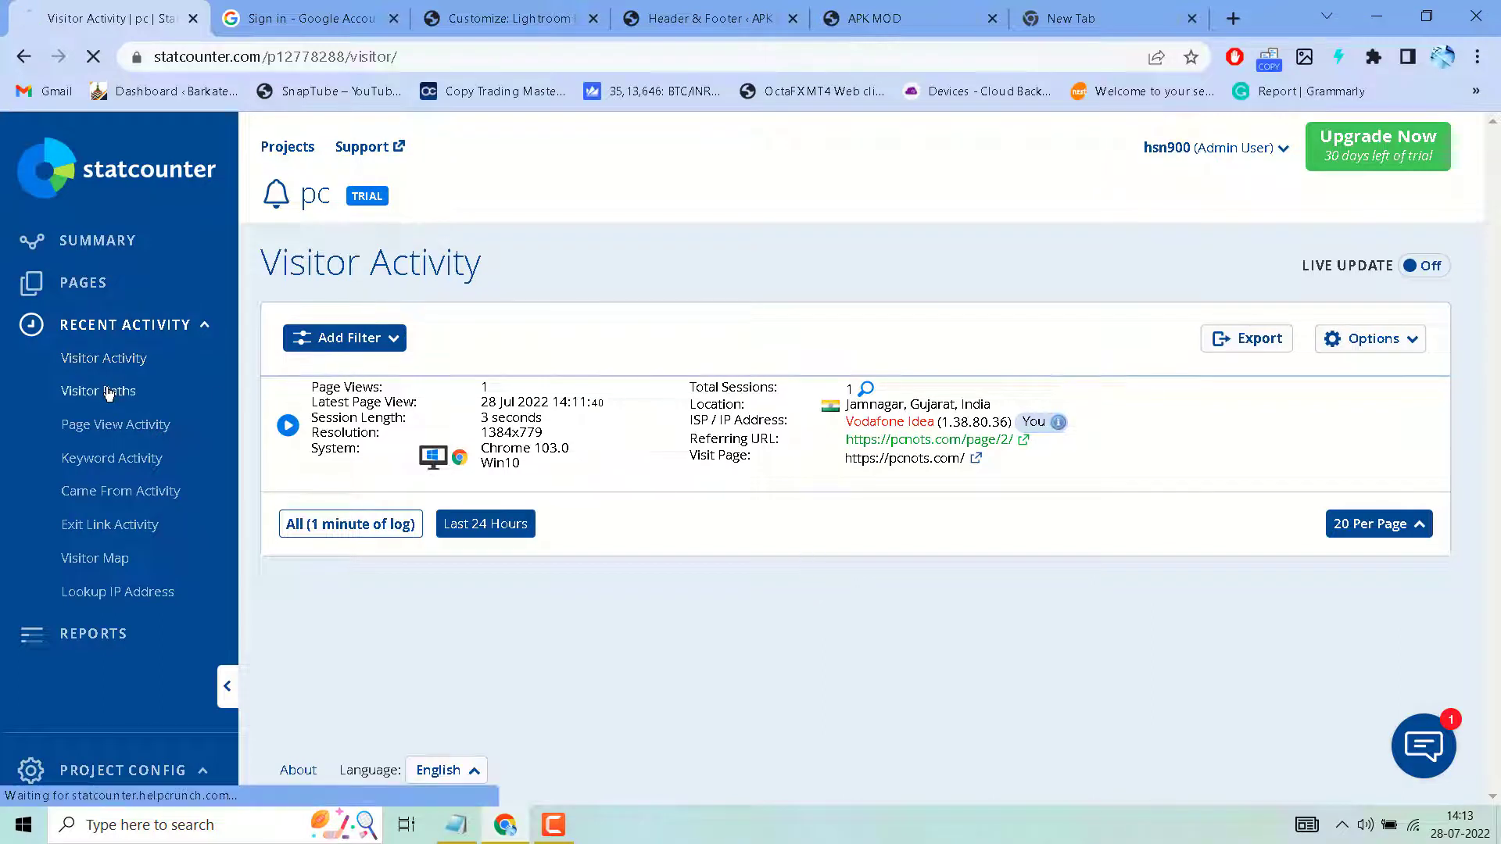